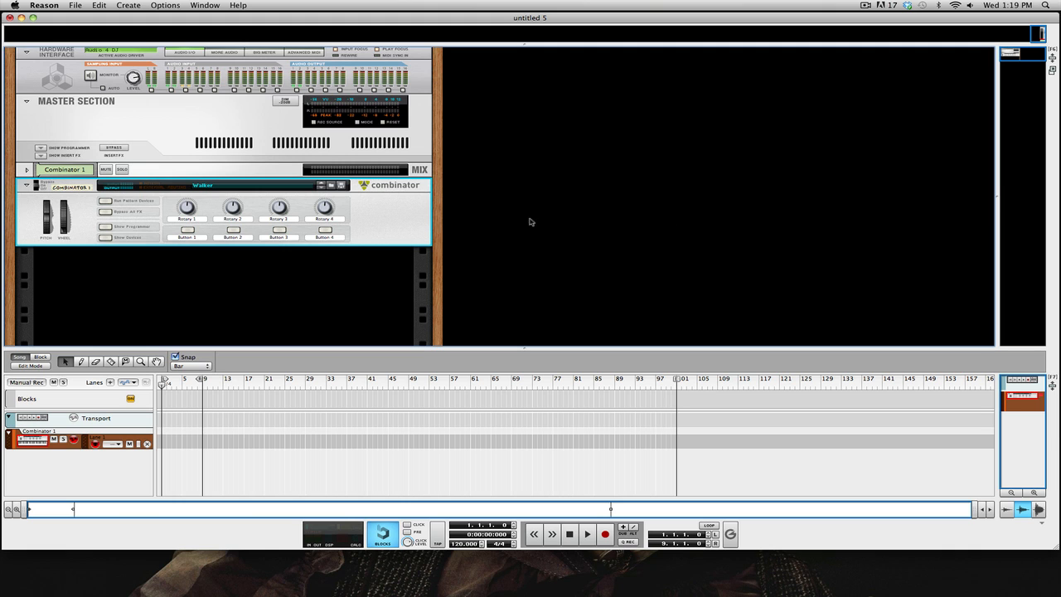
Step: Create a Combinator instrument from the Crow Talker 2.cmb patch in the Clean Dirty Patches folder and show its devices
right_click(571, 159)
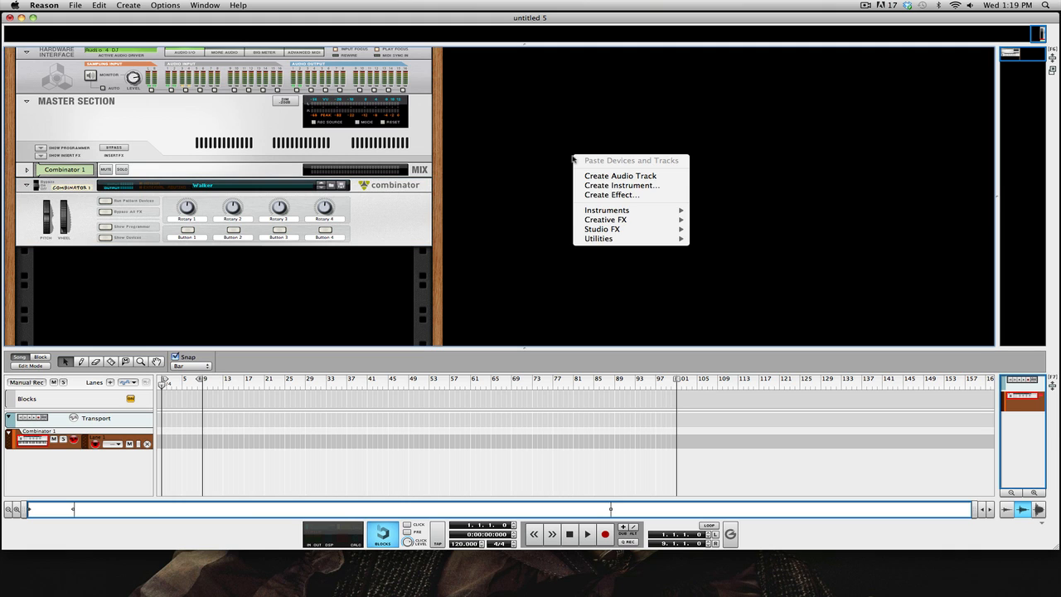
click(648, 186)
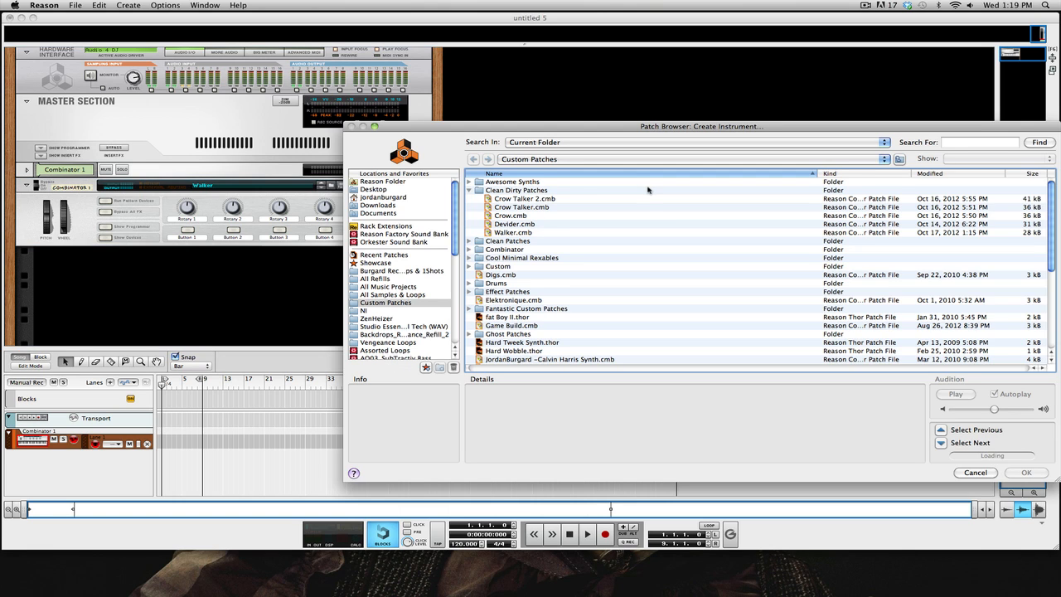
click(545, 199)
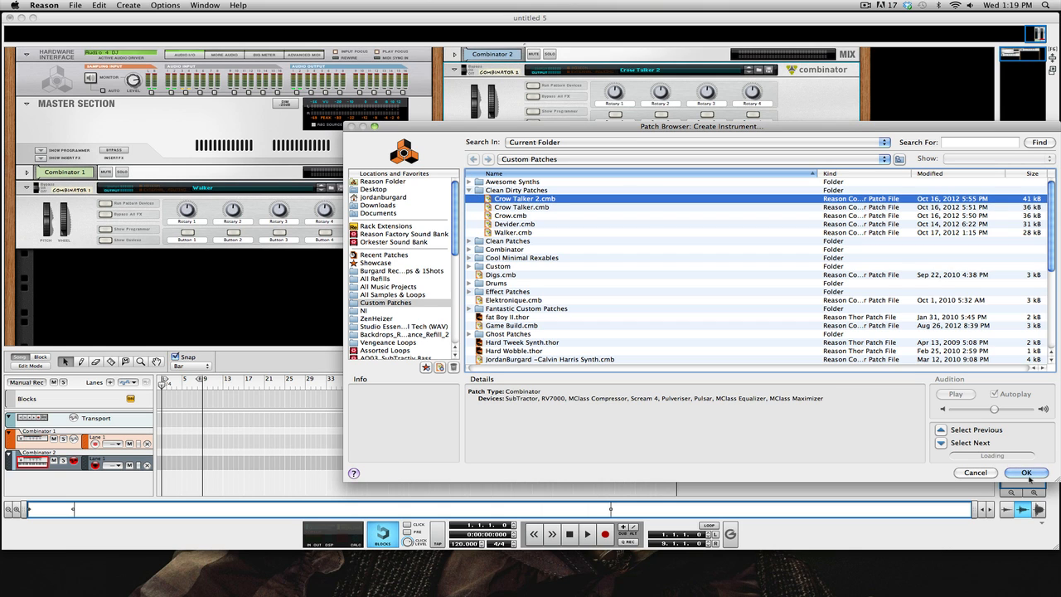
click(1028, 476)
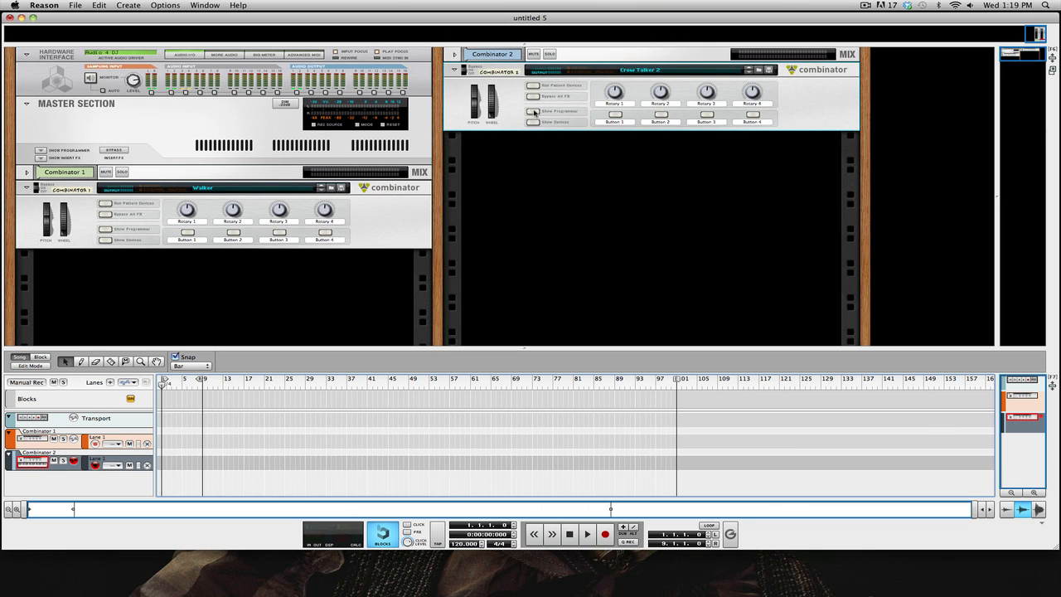
click(532, 122)
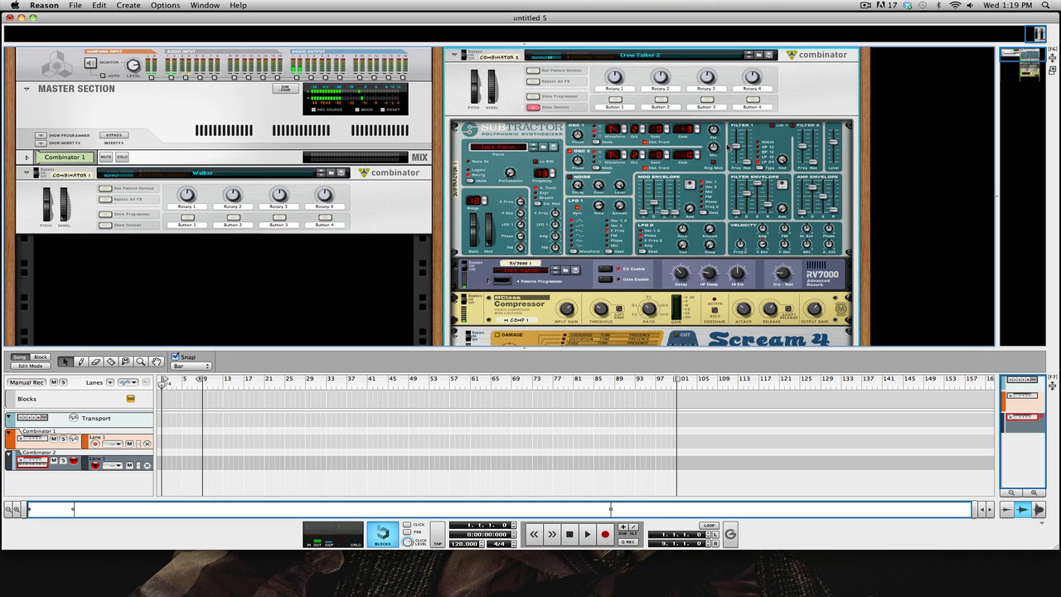
Step: Set the audio device to Built-in Input + Built-in Output in the preferences
key(super+comma)
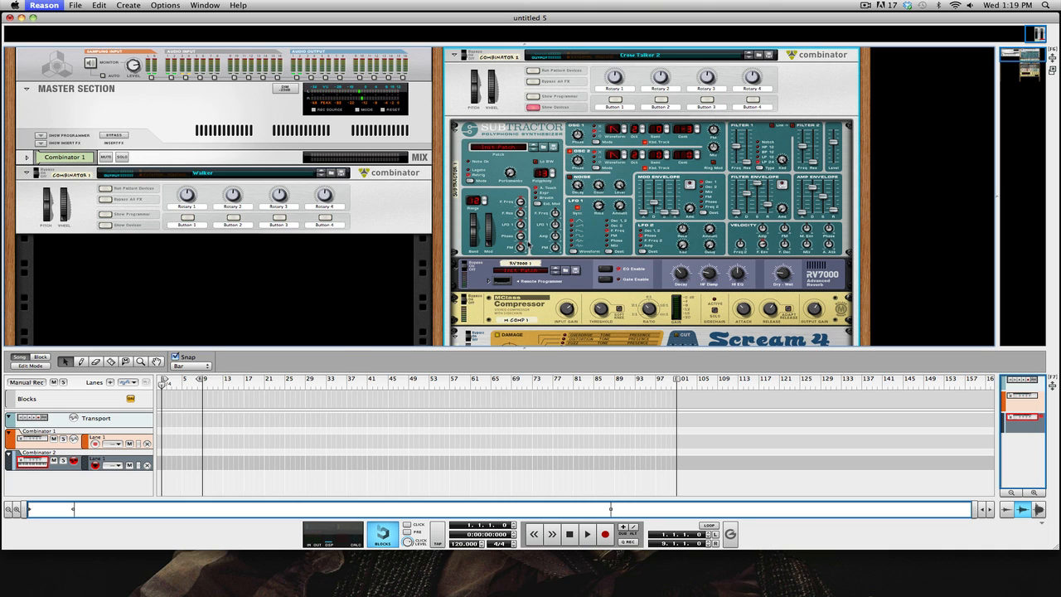
click(424, 142)
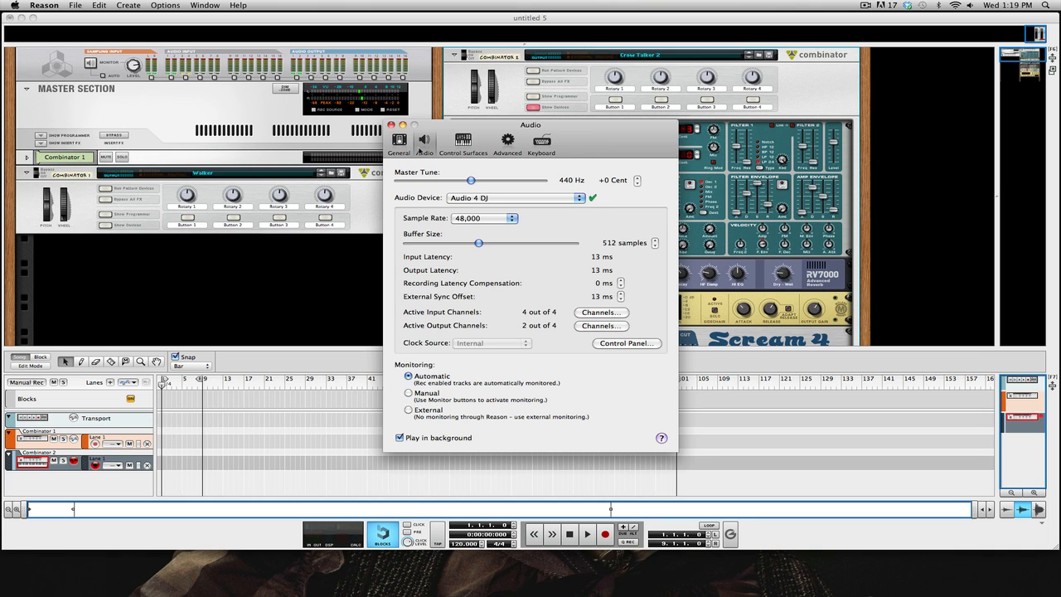
click(514, 197)
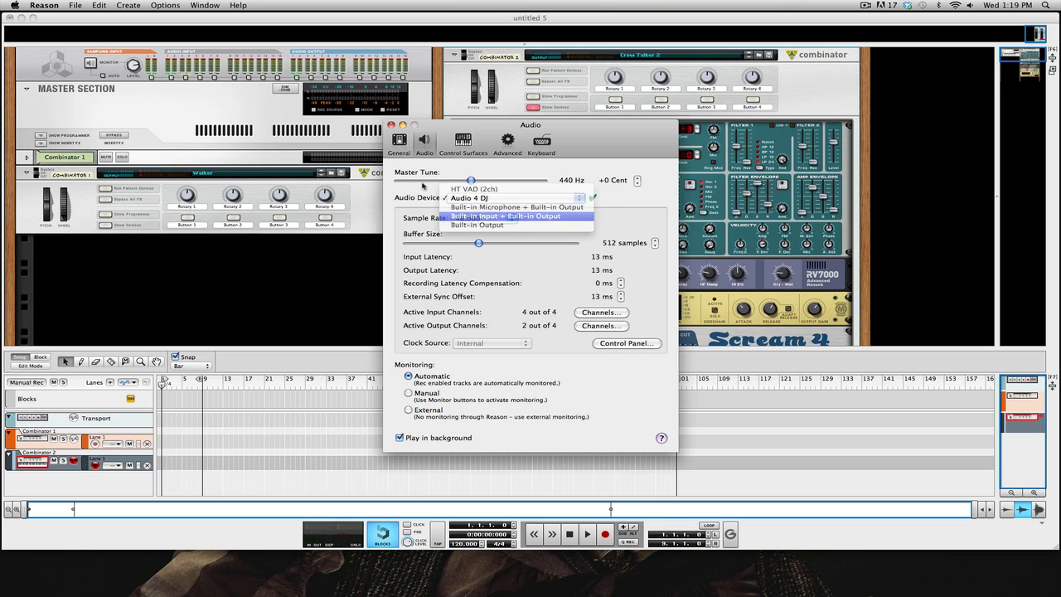
click(522, 216)
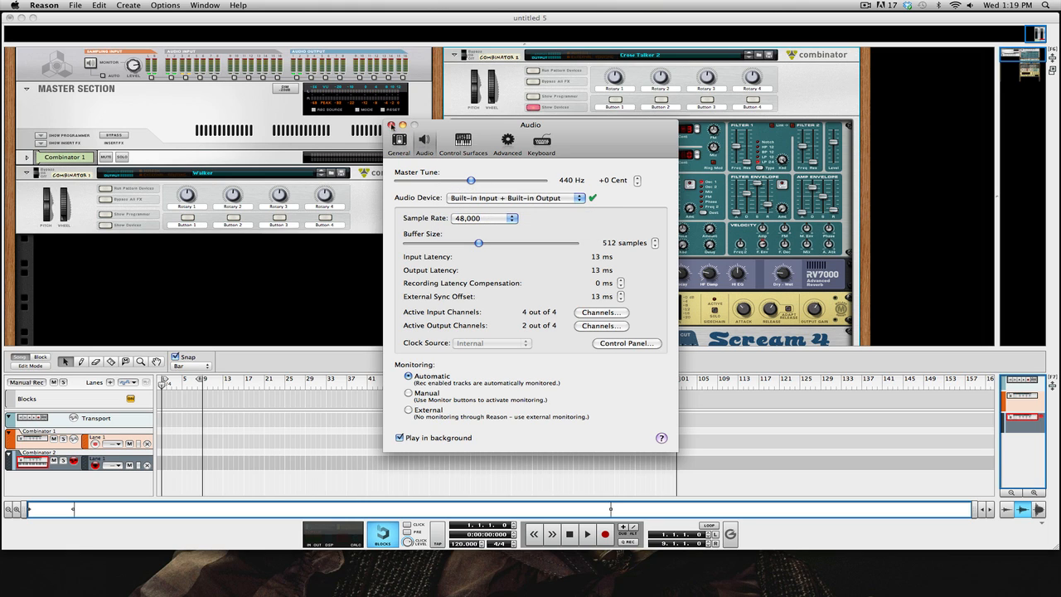
click(391, 124)
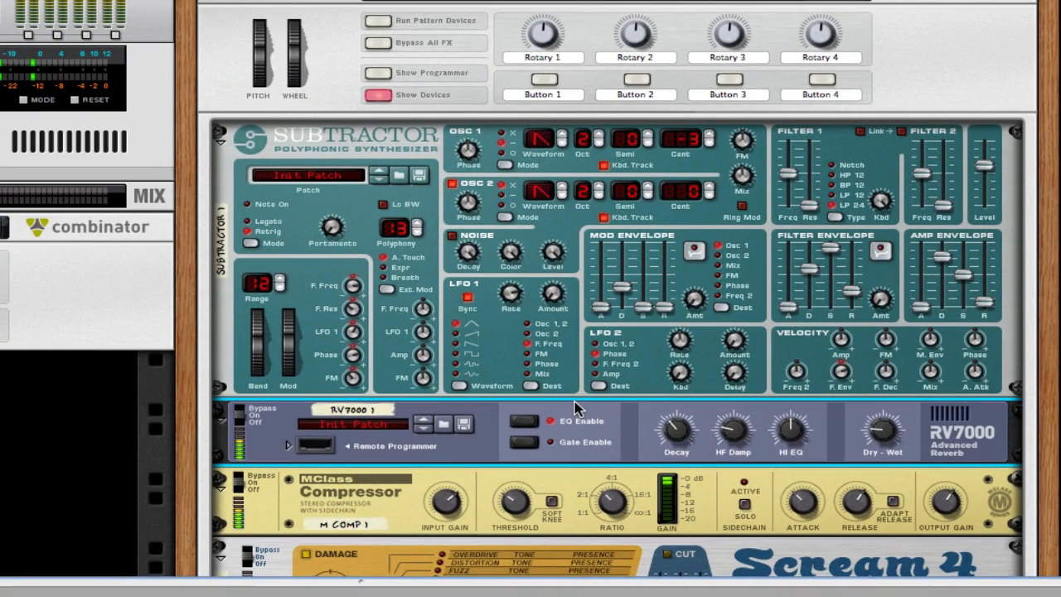
Step: Examine the device chain inside the Crow Talker 2 Combinator, from the Subtractor down to the equalizer and back
scroll(577, 401, down, 5)
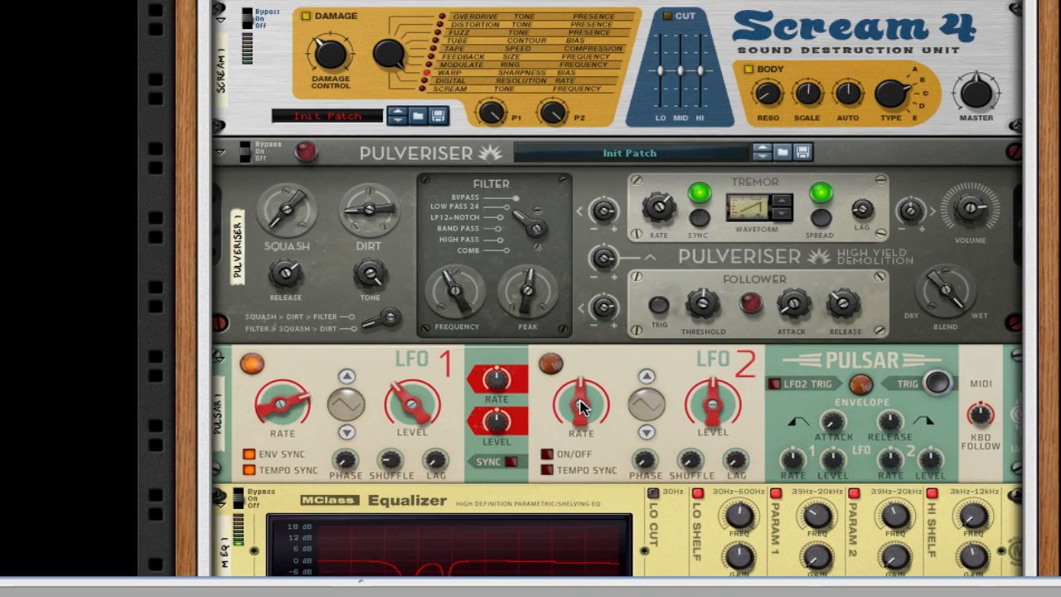
click(464, 304)
drag(464, 311, 480, 261)
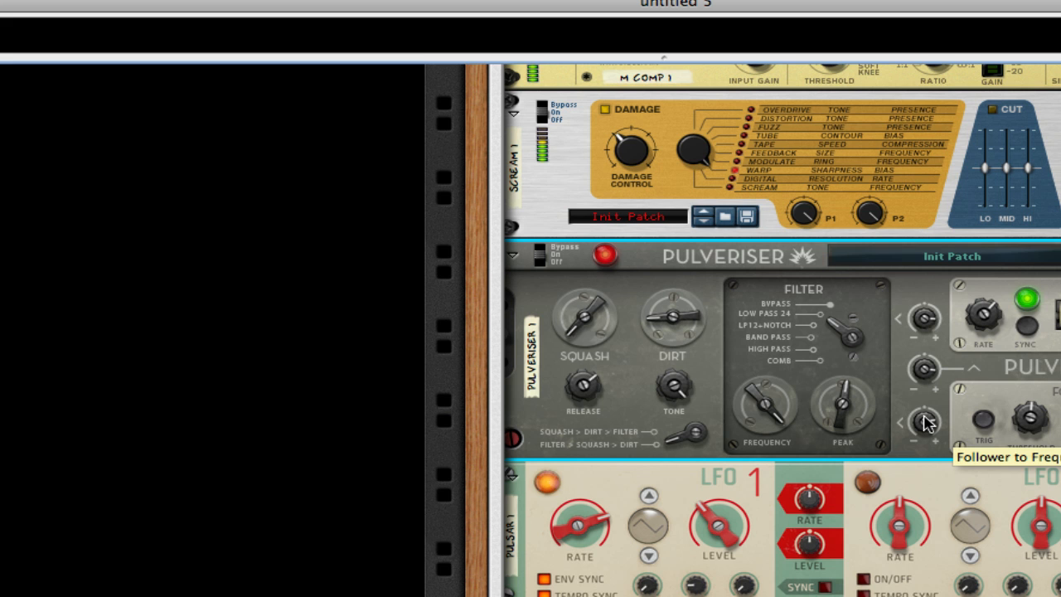
scroll(926, 420, up, 5)
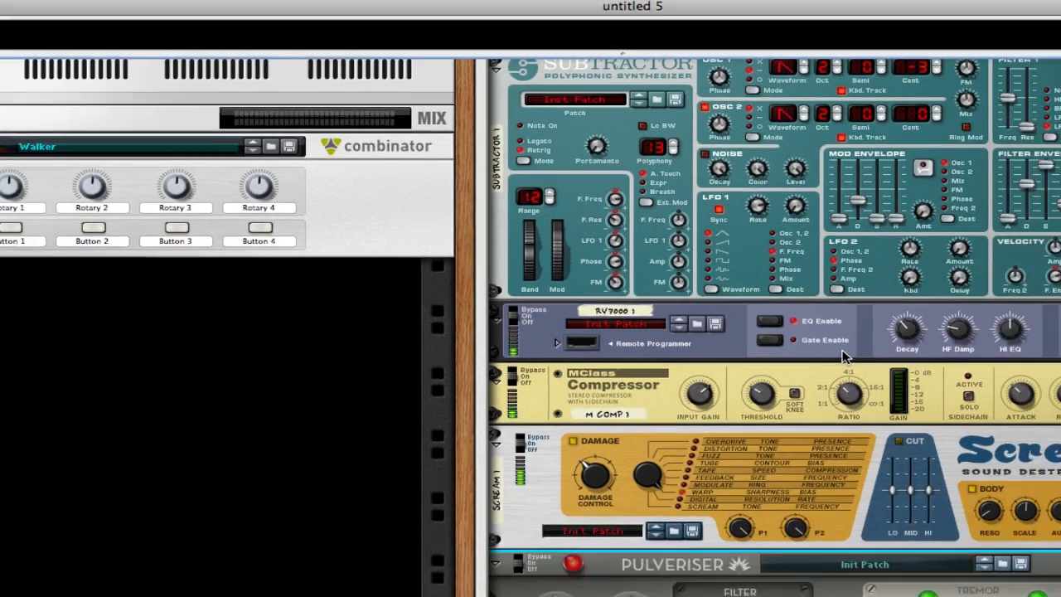
scroll(842, 348, up, 3)
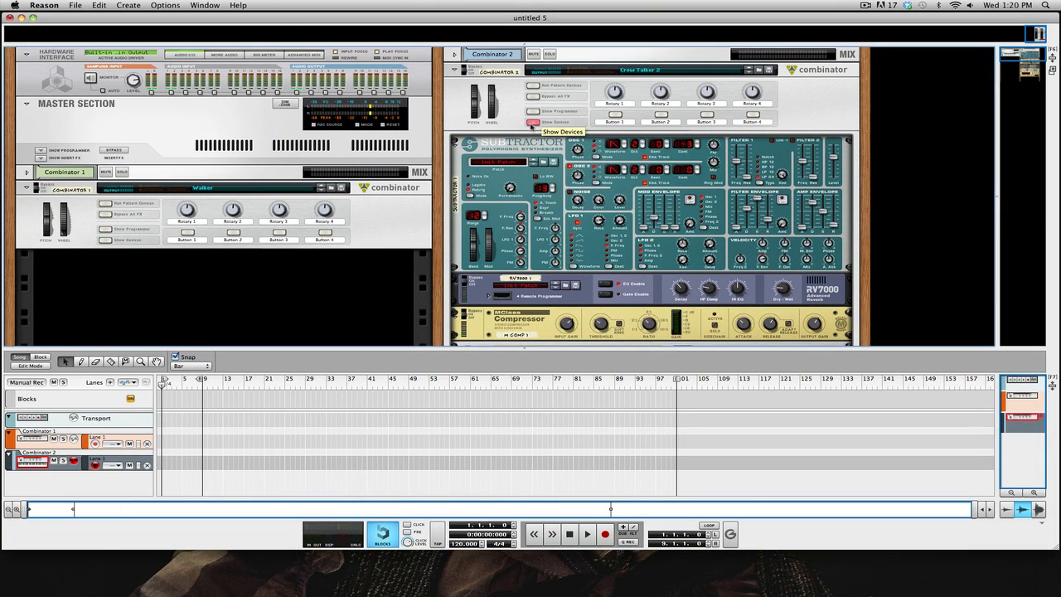
Step: Hide the Crow Talker 2 Combinator's devices and delete its whole device group
click(532, 122)
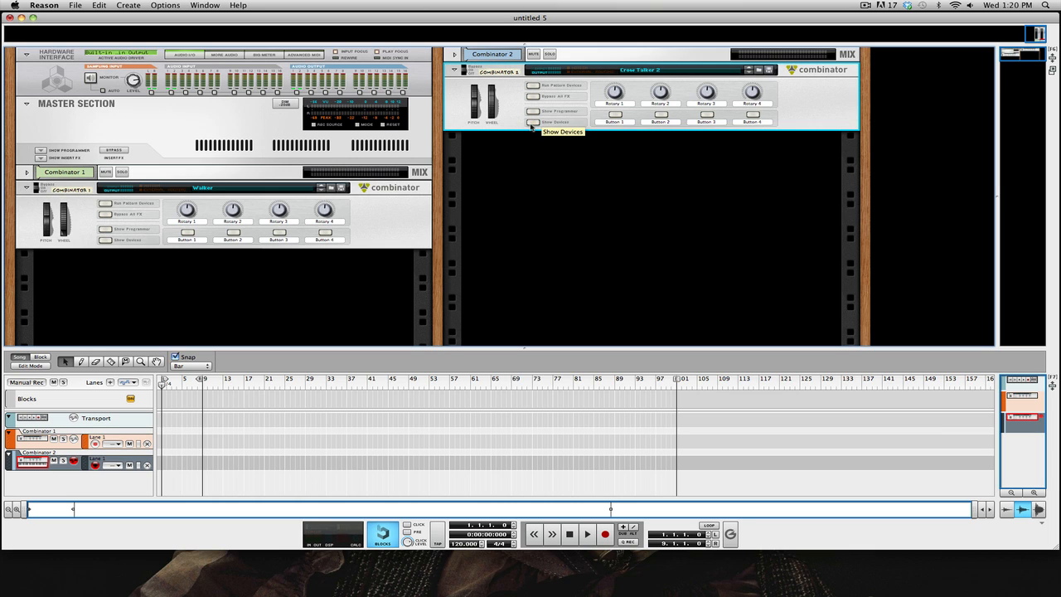
key(BackSpace)
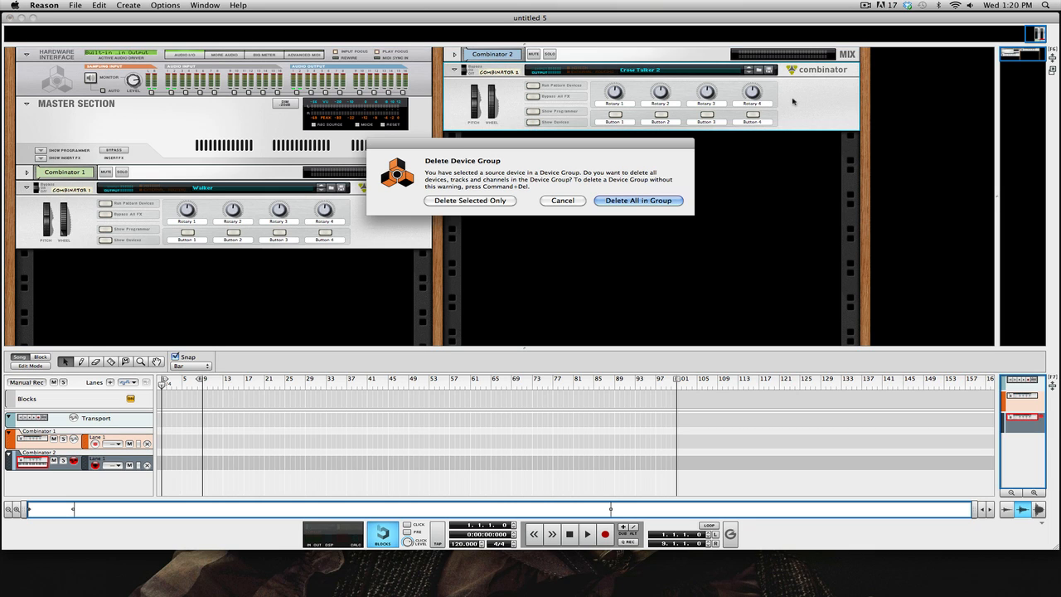
click(645, 202)
Step: Show the devices of the Walker Combinator and examine its chain from the Subtractor through the equalizer, Scream 4 and Pulsar
click(389, 230)
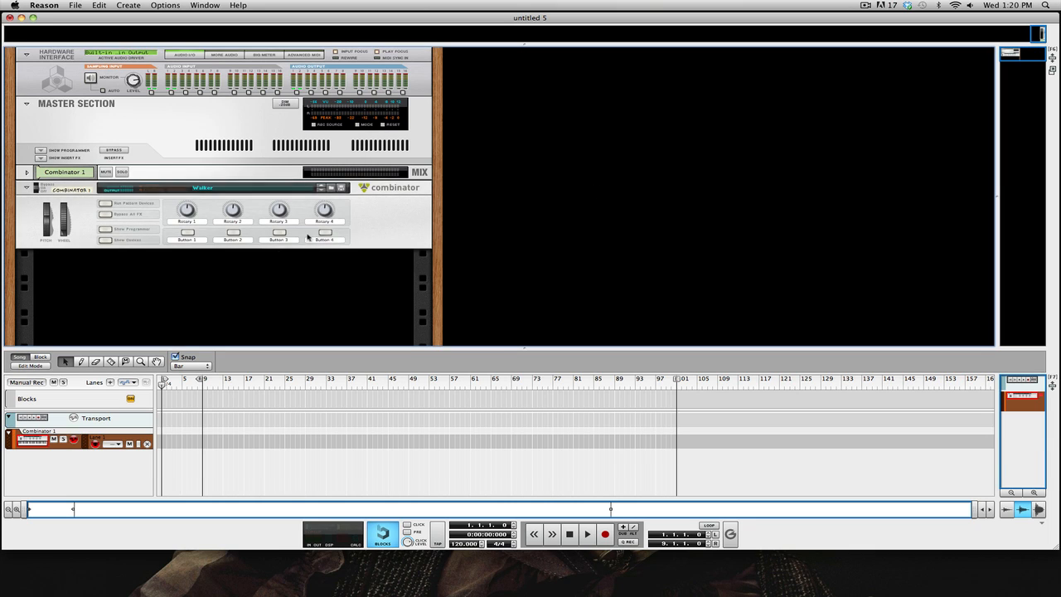
click(105, 240)
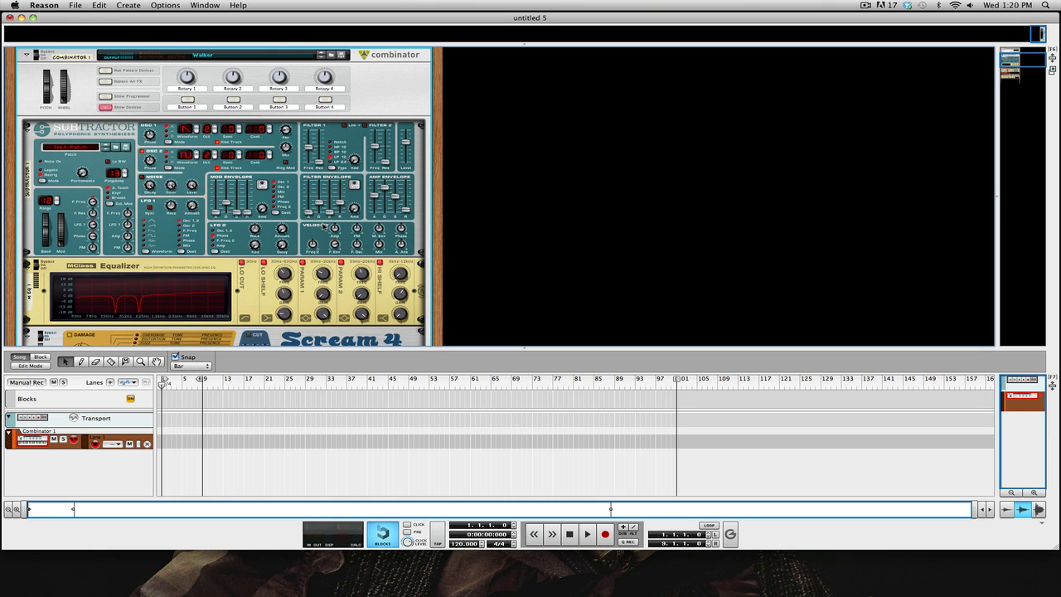
scroll(323, 227, down, 3)
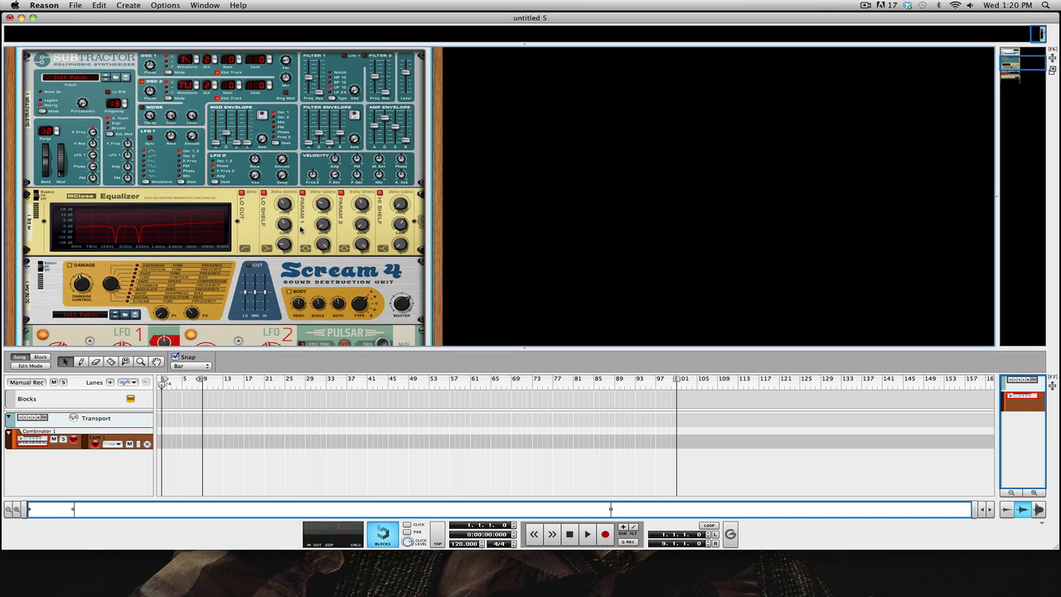
mouse_move(322, 224)
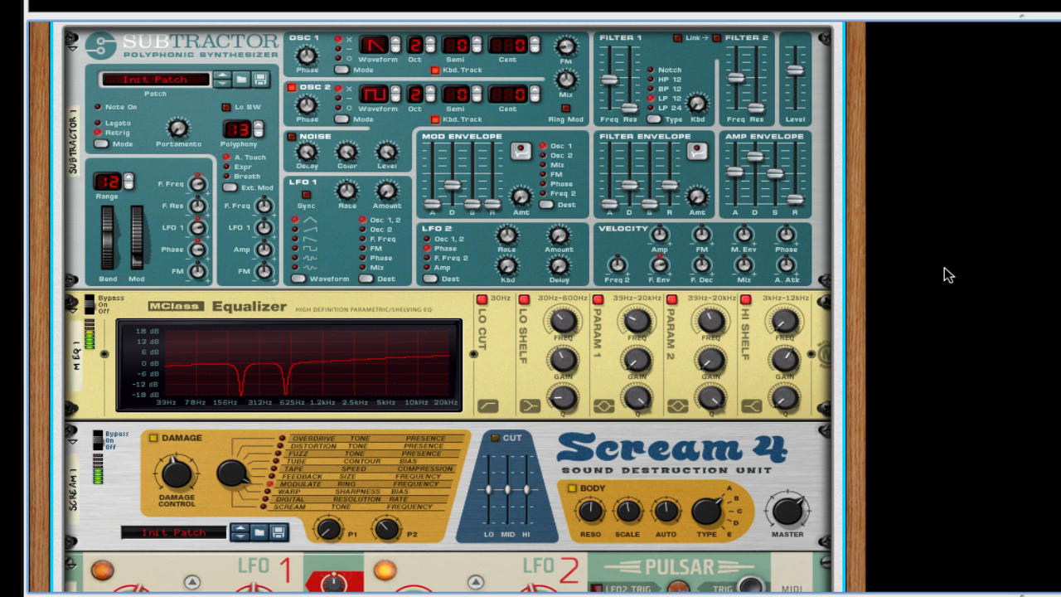
scroll(944, 267, down, 3)
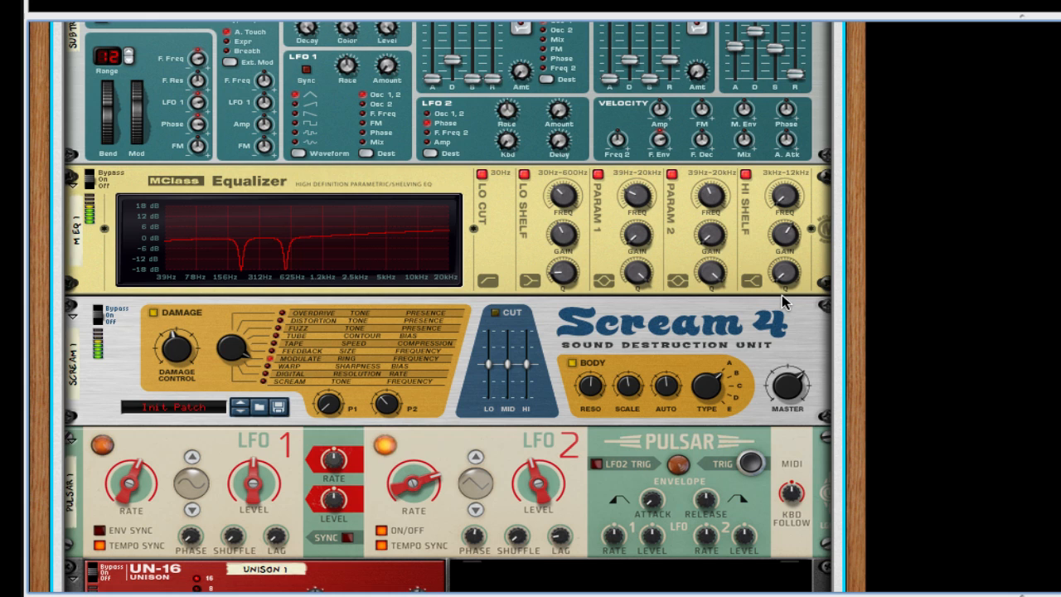
scroll(784, 302, down, 1)
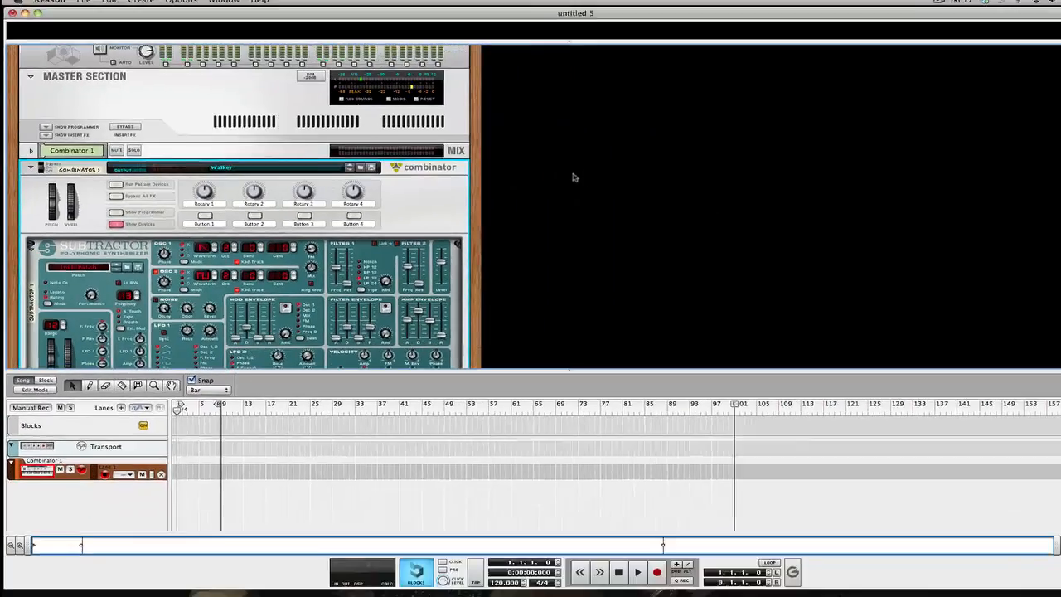
Step: Create an empty Combinator in a second rack column and add a Subtractor synthesizer inside it
right_click(555, 167)
mouse_move(622, 252)
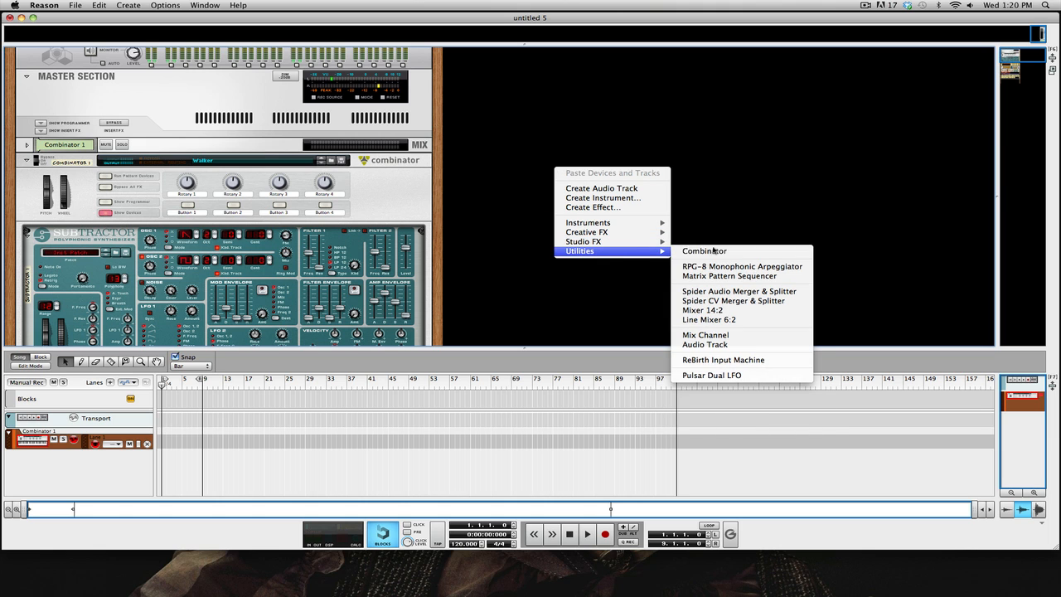
click(740, 251)
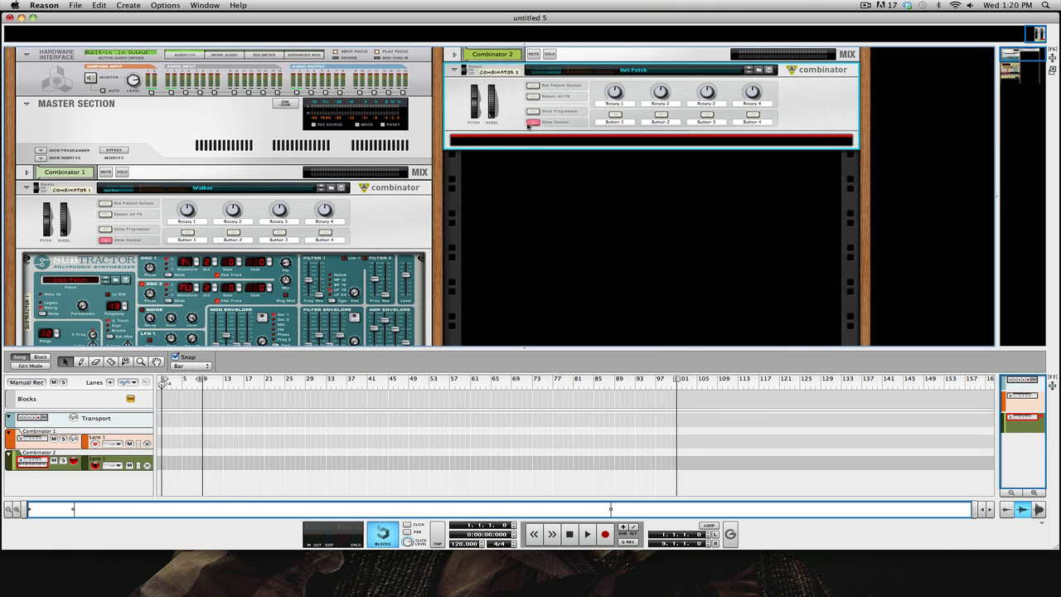
right_click(527, 144)
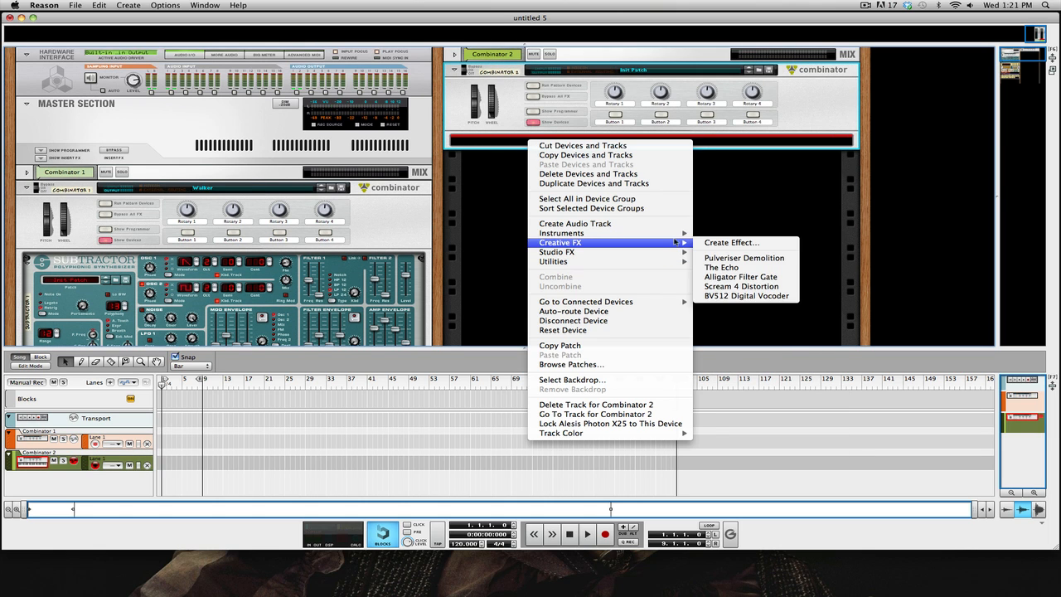
mouse_move(675, 236)
click(761, 283)
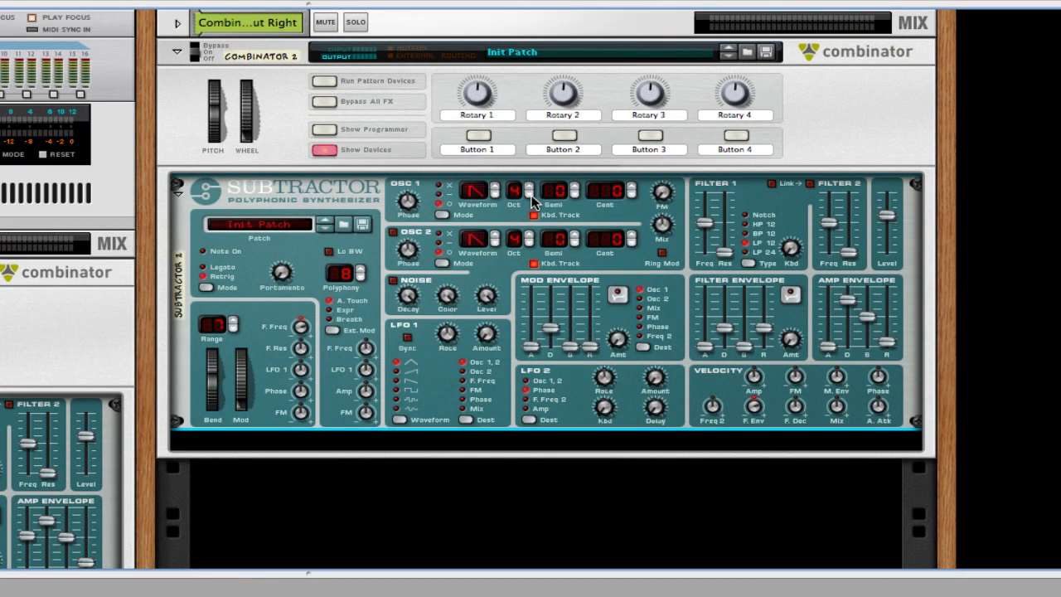
Step: Set the new Subtractor's oscillator 1 to octave 2 and its phase mode to multiplication (x)
click(528, 196)
click(529, 196)
click(438, 184)
drag(666, 201, 664, 188)
Step: Enable oscillator 2 with a square waveform at octave 2, and set polyphony to 13 and pitch bend range to 12
click(495, 237)
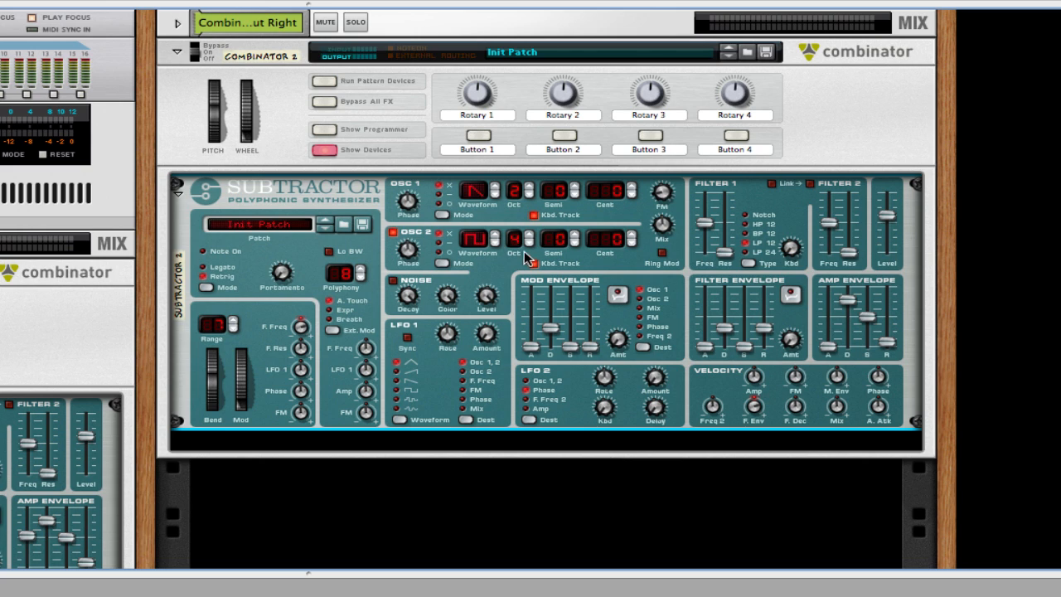
click(530, 244)
click(234, 318)
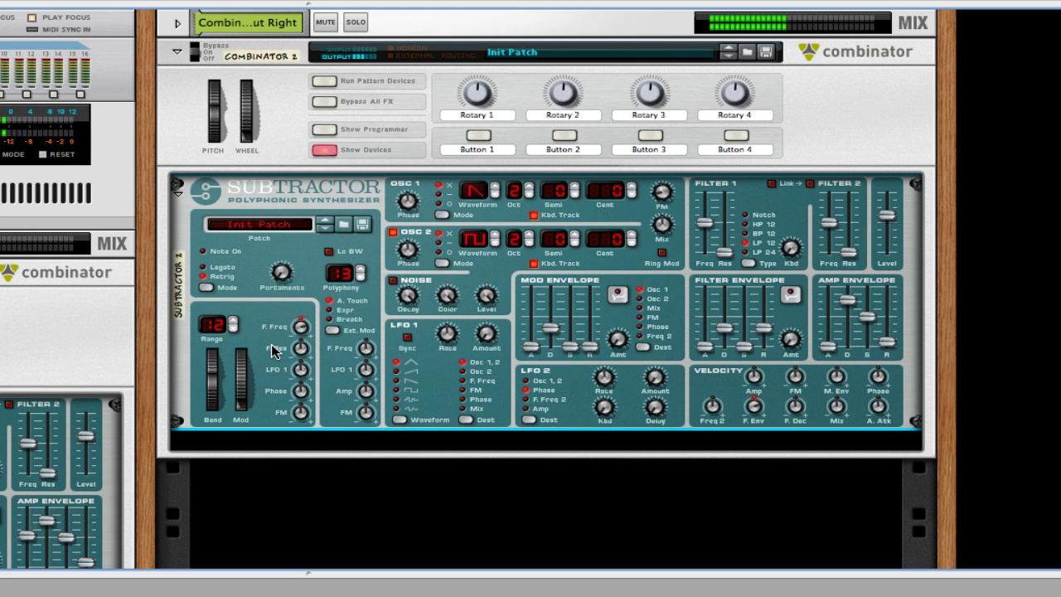
Step: Adjust the Subtractor's mod wheel modulation amounts, including LFO 1, and test them by moving the mod wheel up and back to 0
scroll(271, 344, down, 2)
scroll(271, 344, down, 2)
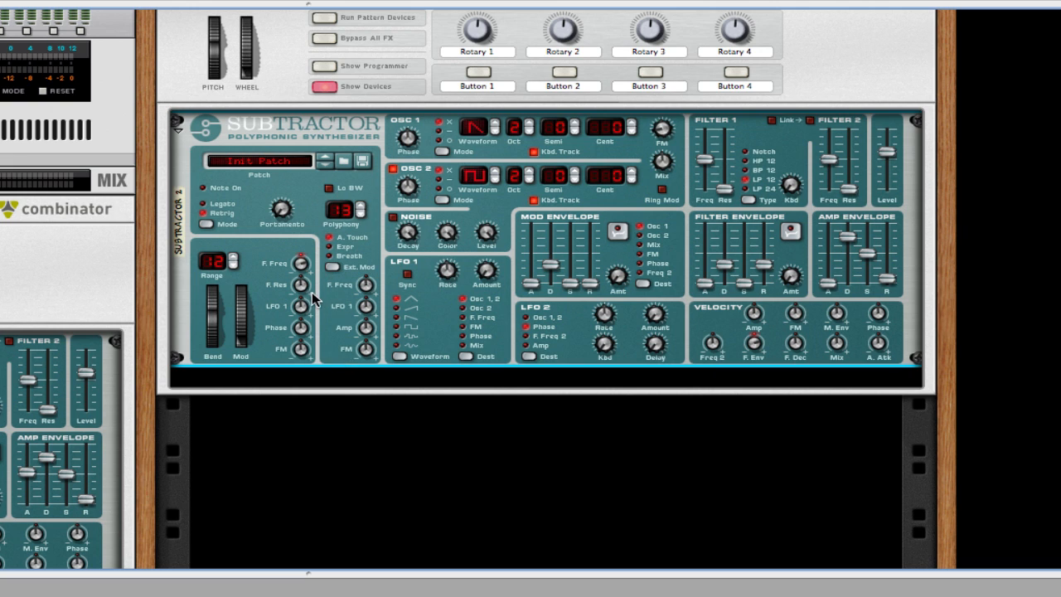
mouse_move(299, 311)
mouse_down()
mouse_move(296, 294)
mouse_move(304, 309)
mouse_up()
scroll(314, 348, down, 3)
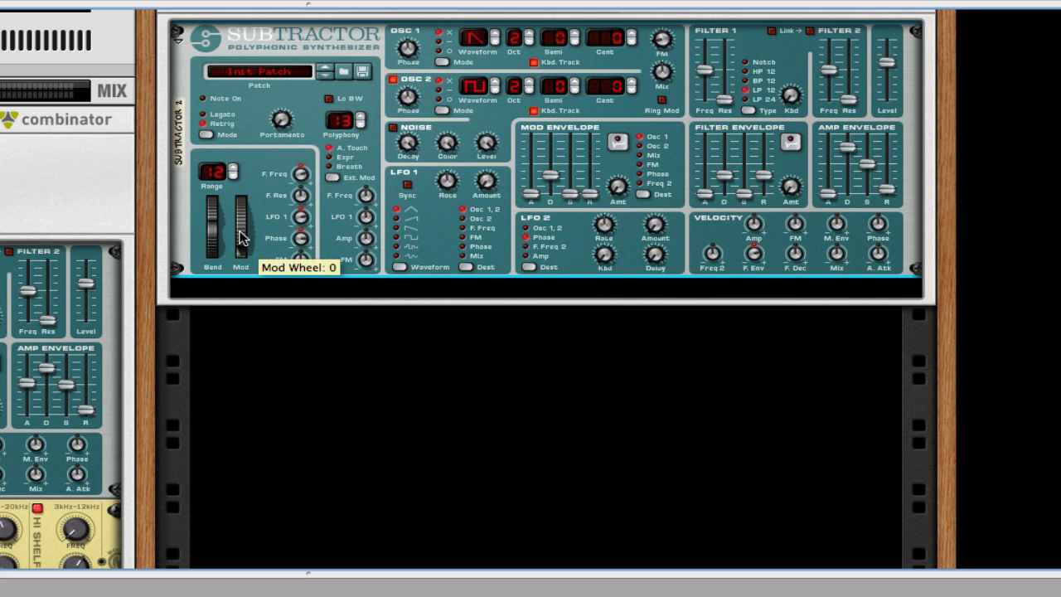
drag(241, 236, 300, 288)
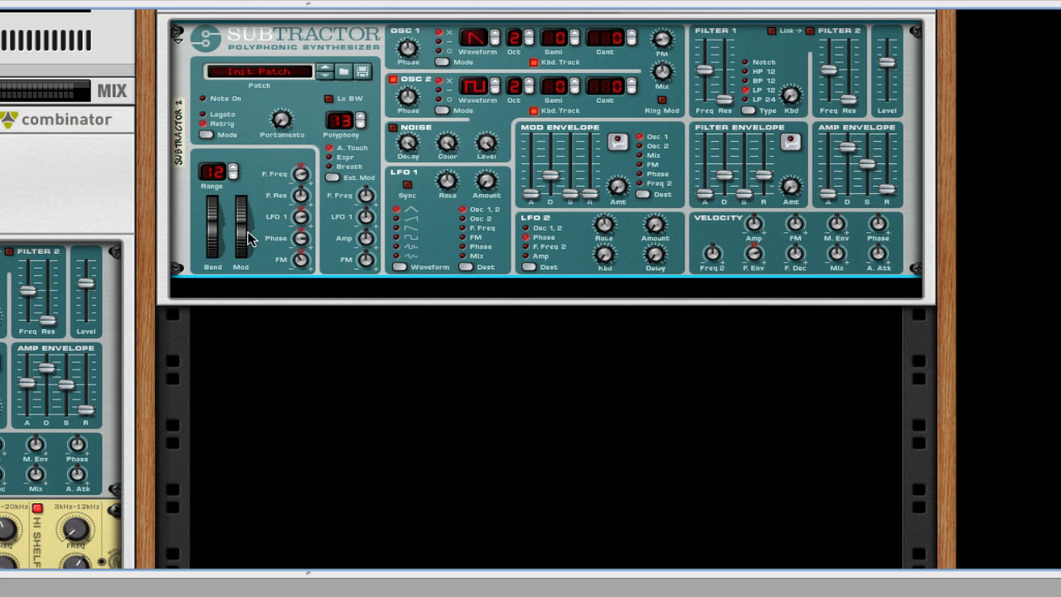
drag(242, 237, 246, 270)
Step: Raise the attack and the sustain of the Subtractor's amp envelope
drag(826, 194, 826, 176)
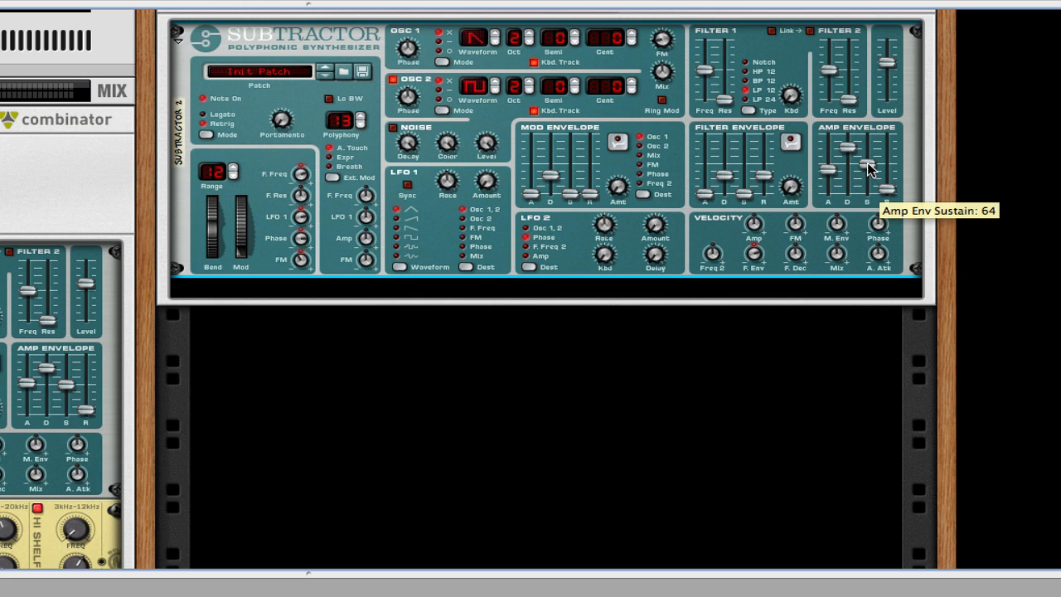
drag(865, 169, 867, 157)
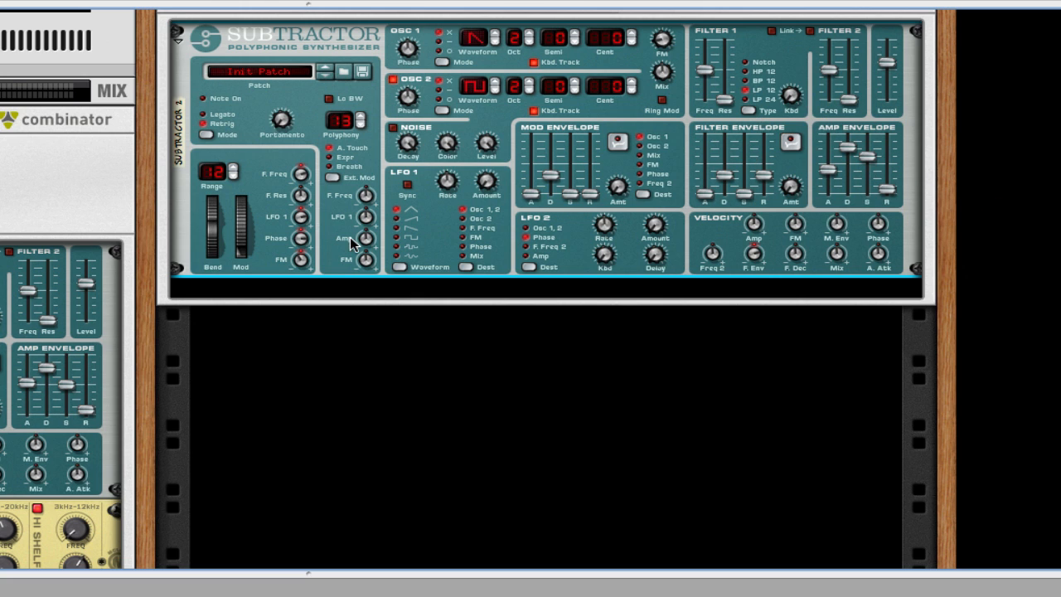
Step: Add an MClass Equalizer after the Subtractor
right_click(478, 241)
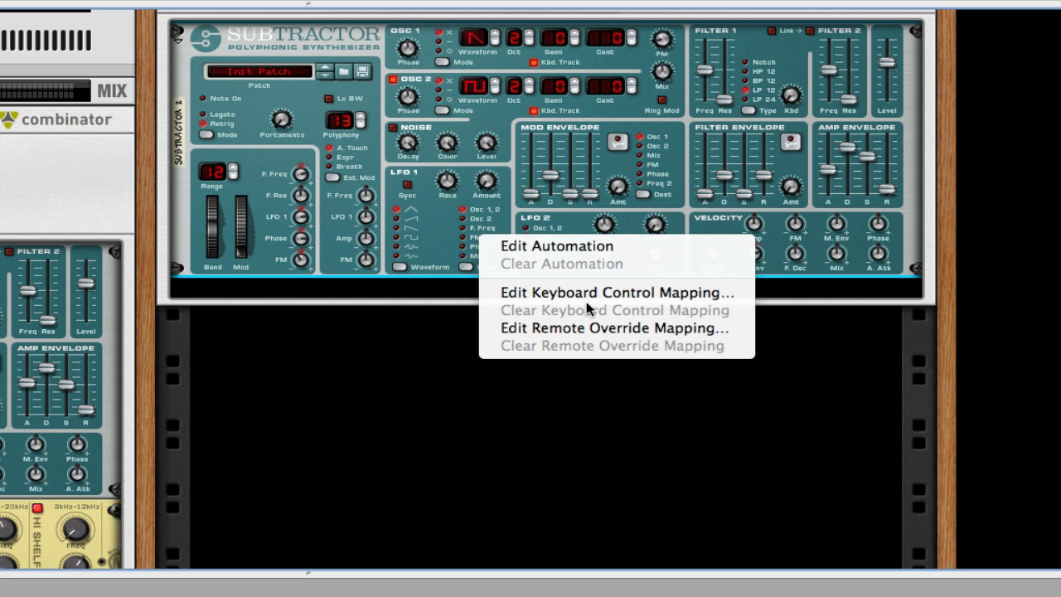
right_click(428, 244)
mouse_move(592, 418)
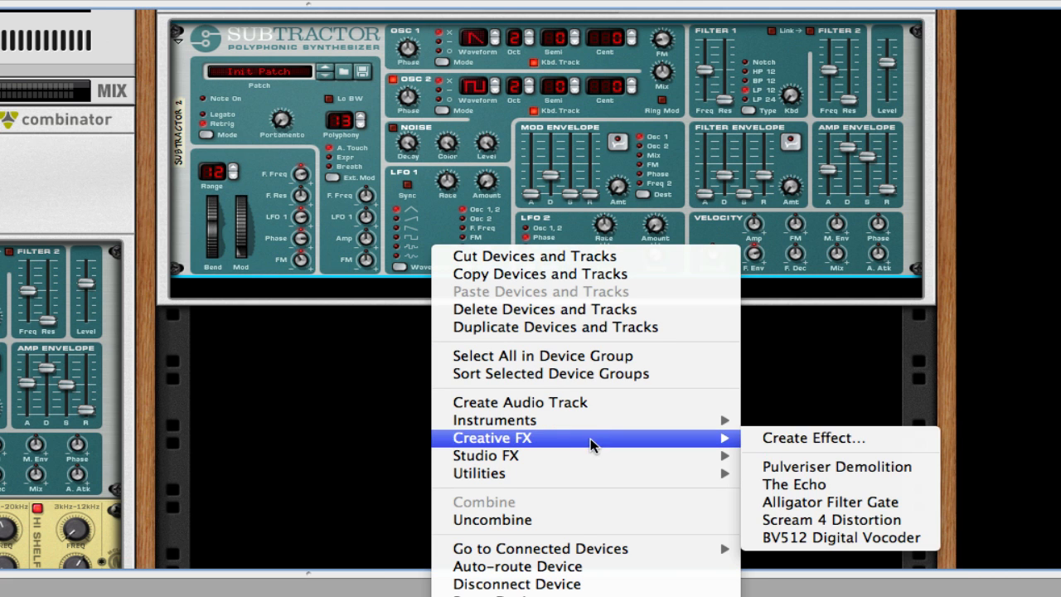
mouse_move(634, 455)
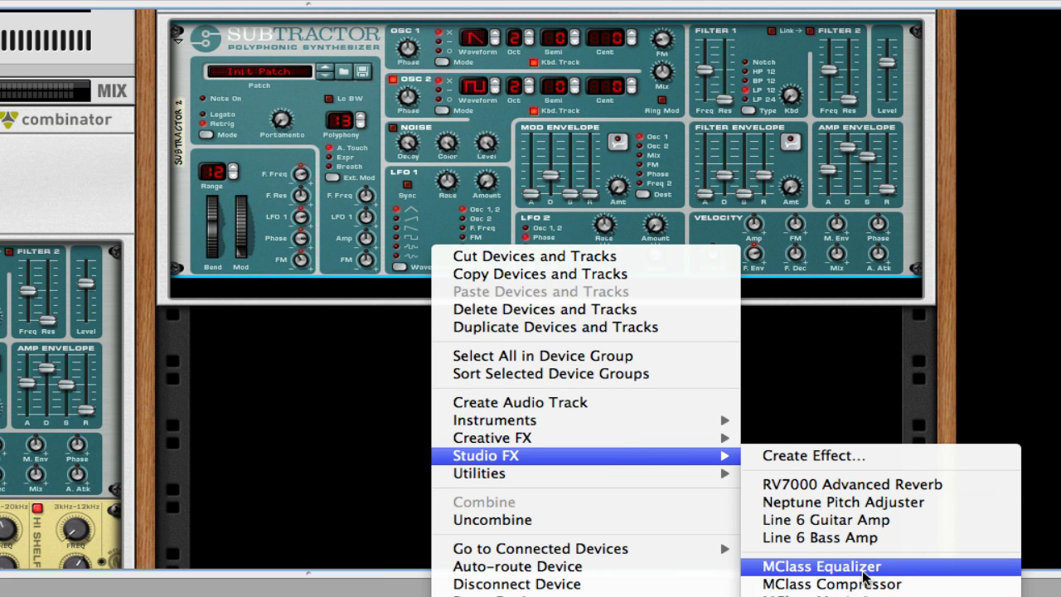
click(825, 566)
Step: Enable the equalizer's low cut and low shelf bands, and reduce the low shelf gain slightly
click(621, 287)
drag(660, 315, 660, 353)
click(578, 288)
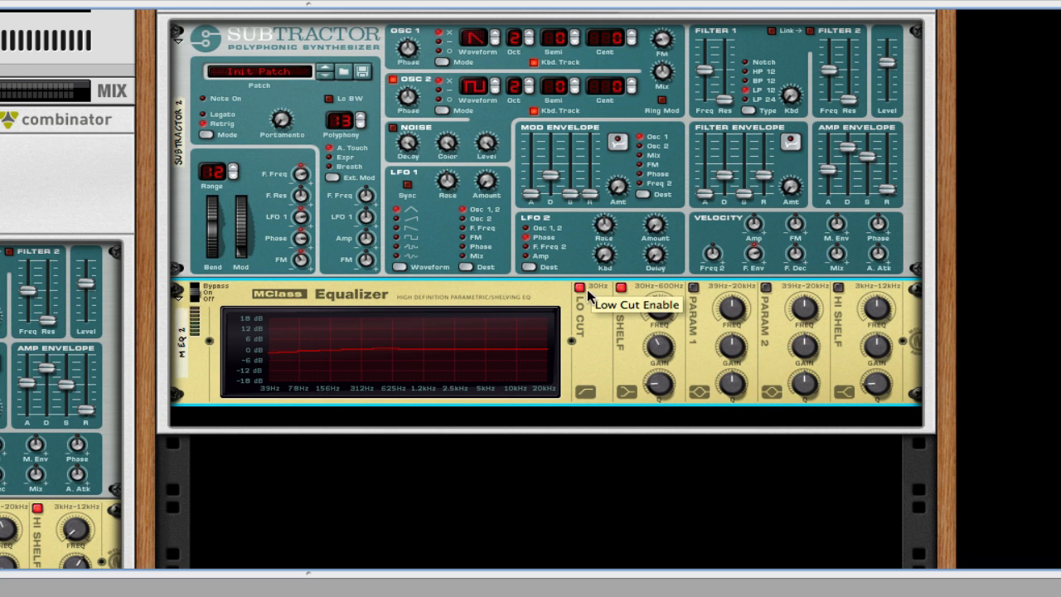
Step: Enable parametric bands 1 and 2 and shape deep, narrow cuts, one between 156 and 312 Hz and one just below 625 Hz
click(694, 289)
drag(726, 310, 757, 274)
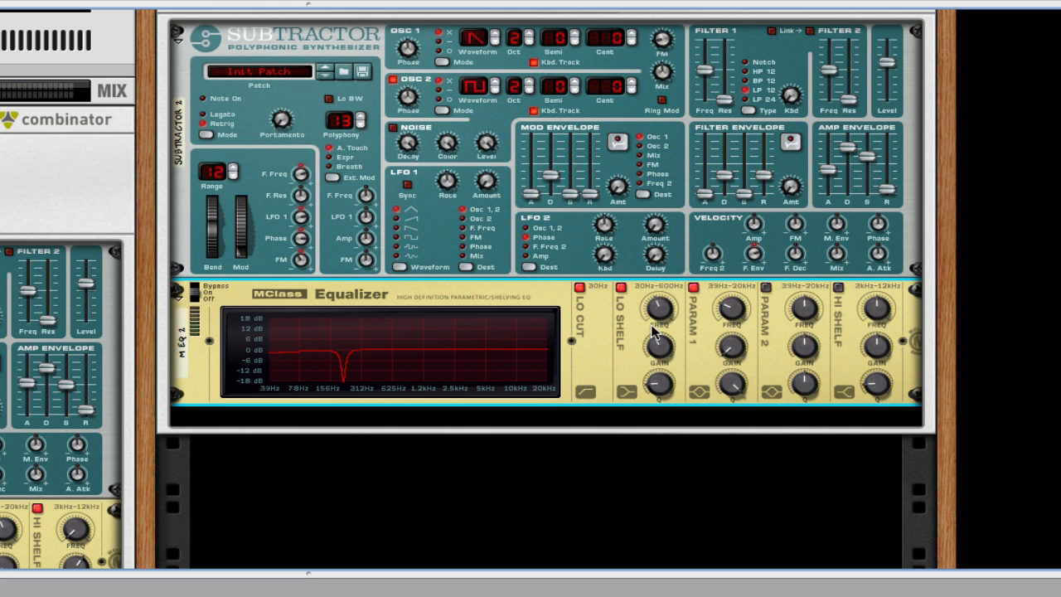
click(766, 287)
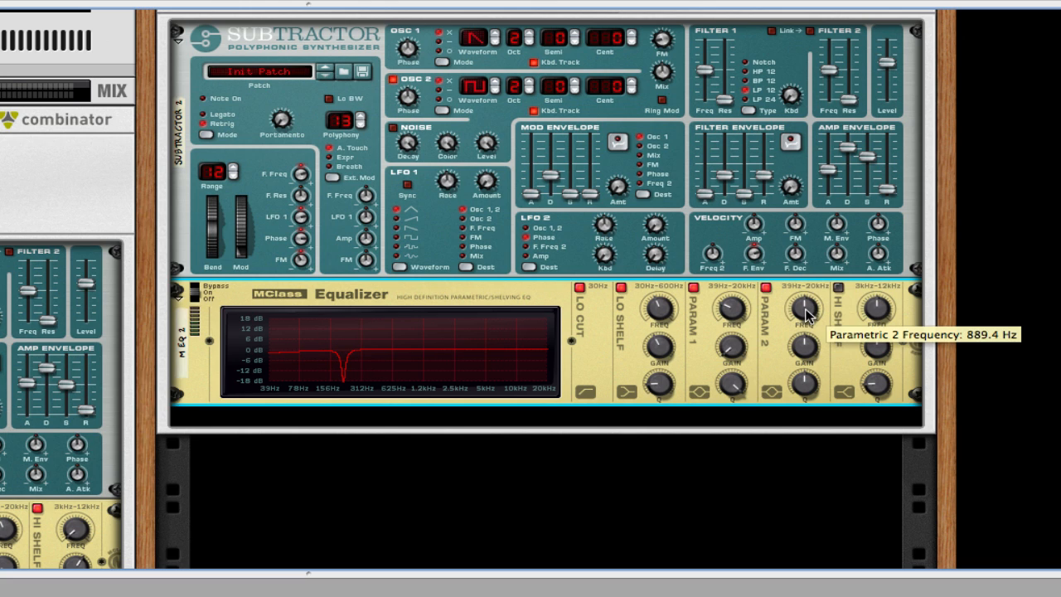
drag(804, 312, 807, 455)
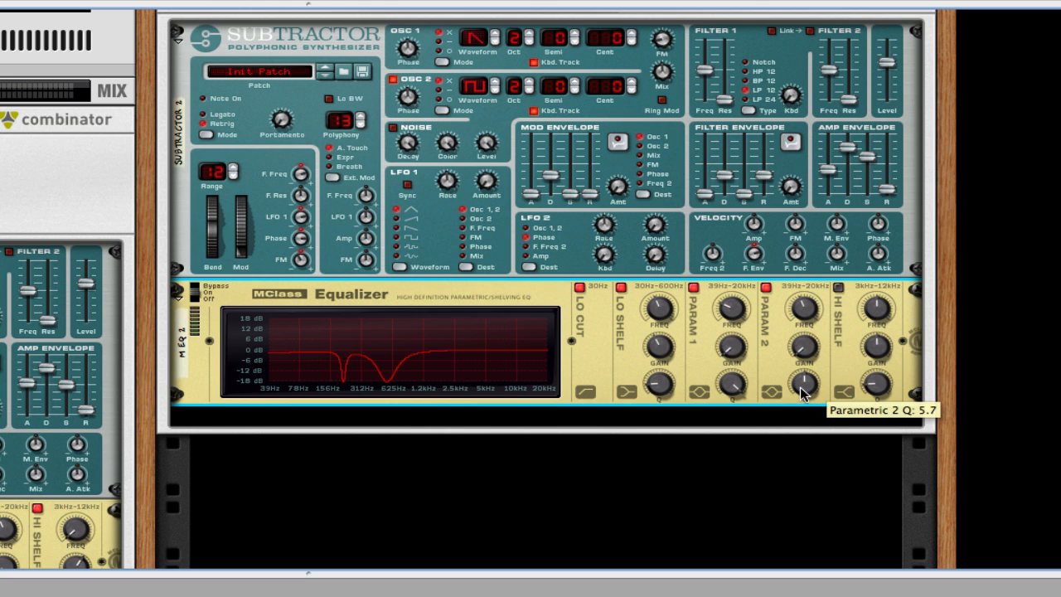
drag(802, 394, 802, 383)
Step: Enable the equalizer's high shelf, set its frequency and Q to minimum, and boost its gain slightly
click(838, 288)
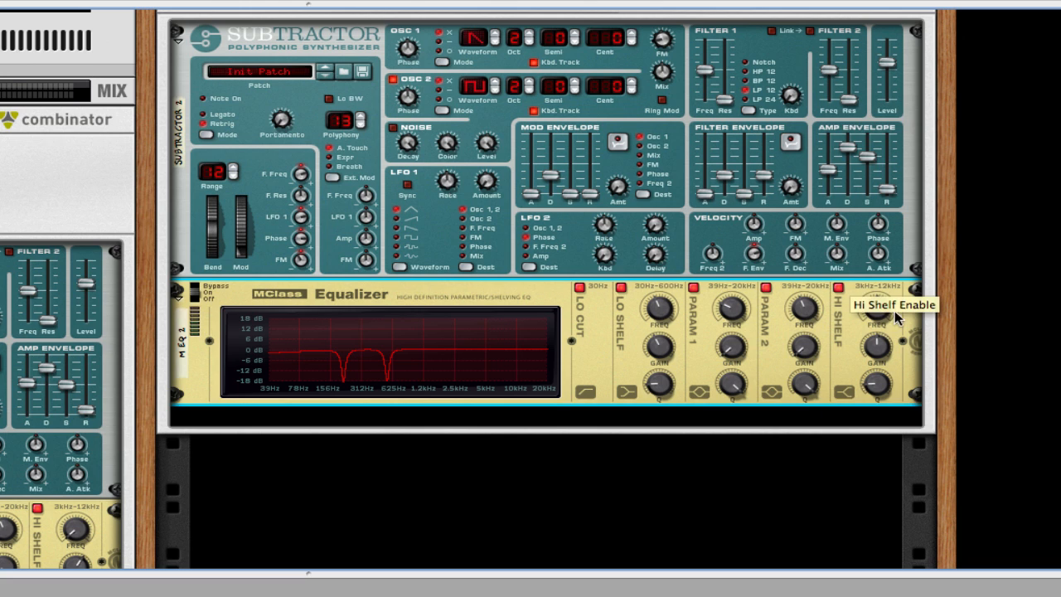
drag(883, 312, 889, 459)
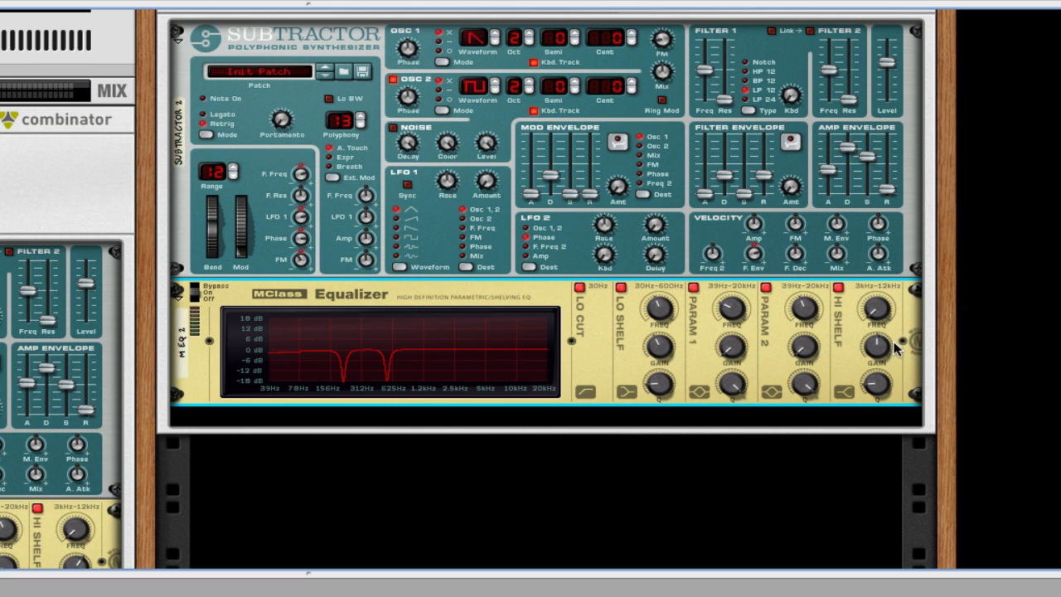
drag(877, 384, 883, 530)
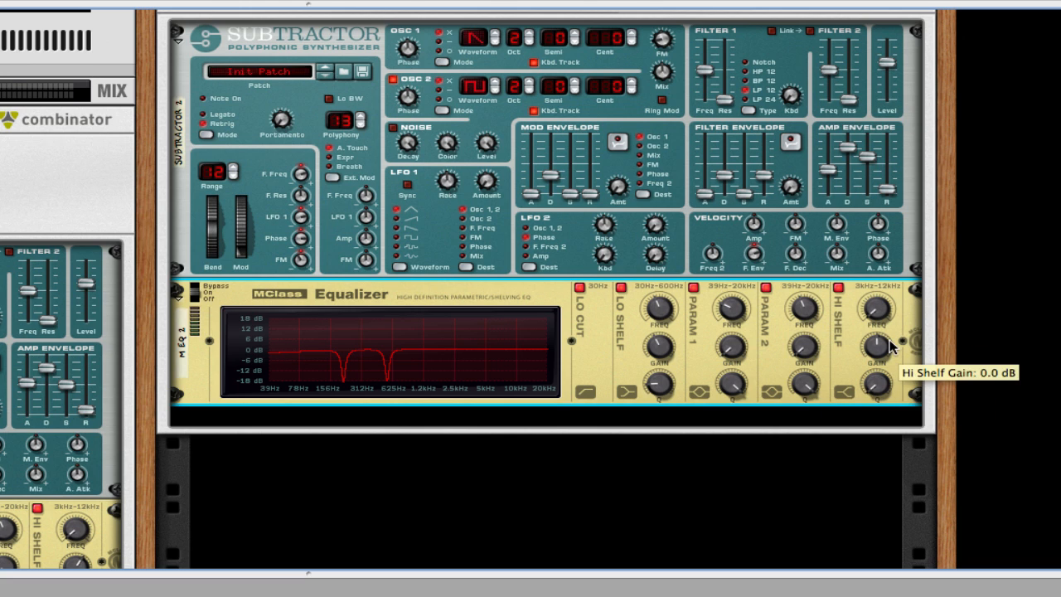
drag(876, 346, 878, 347)
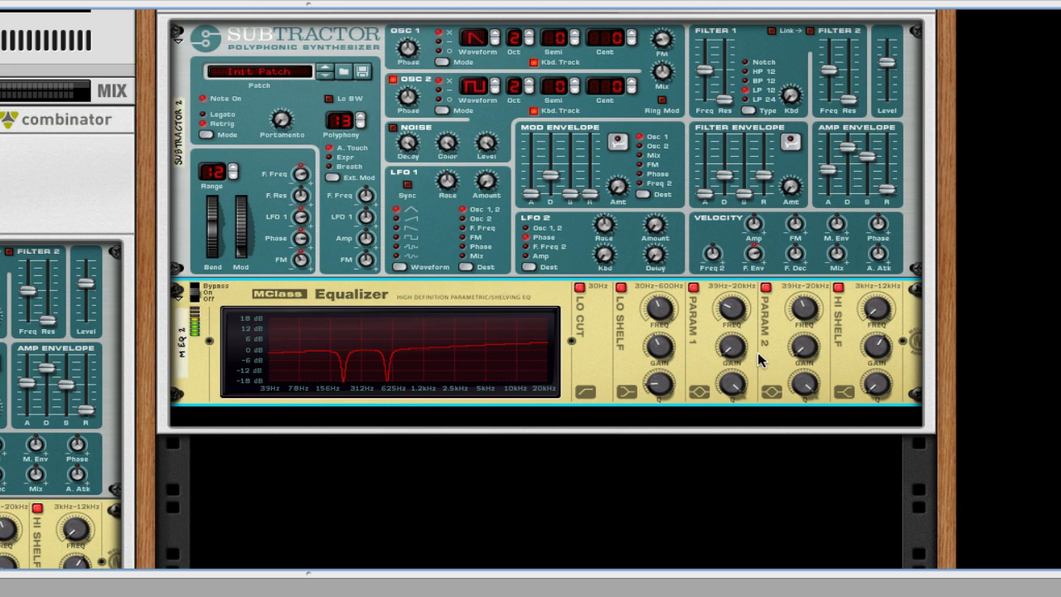
right_click(595, 346)
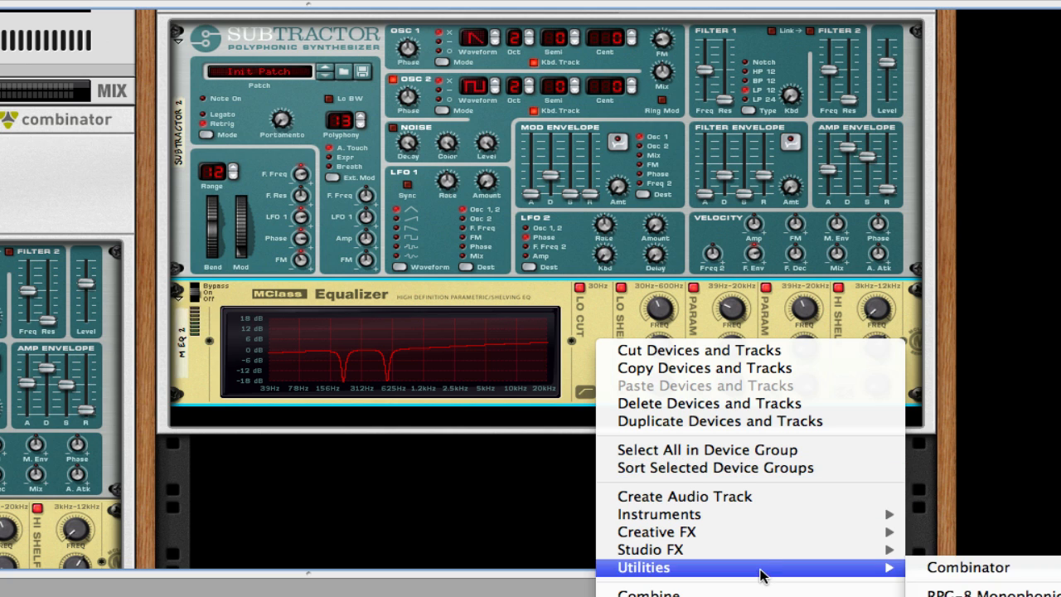
mouse_move(778, 539)
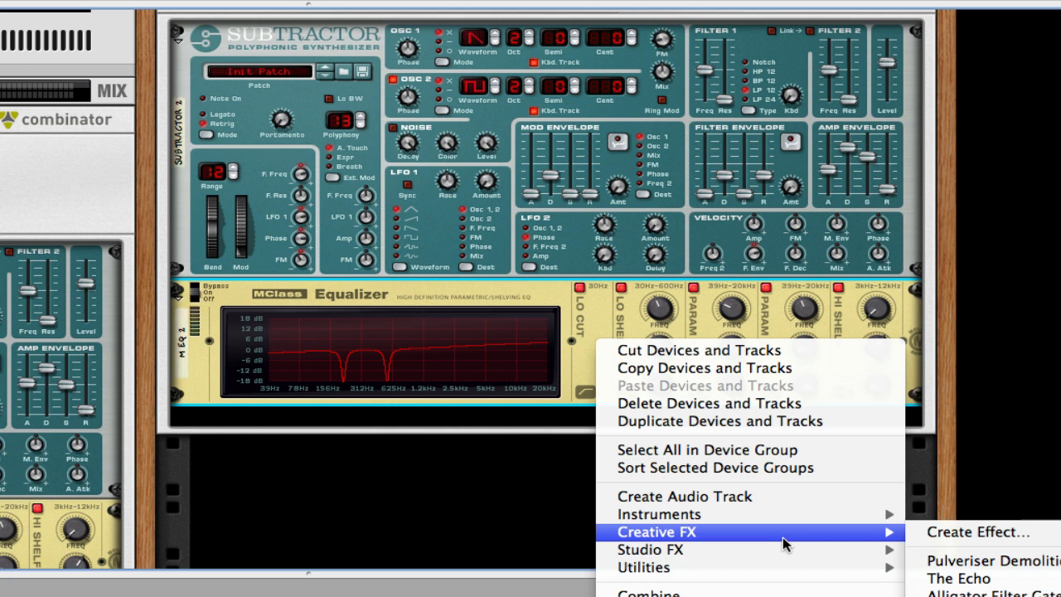
click(120, 377)
Step: Add a Scream 4 Distortion after the MClass Equalizer
scroll(33, 428, down, 5)
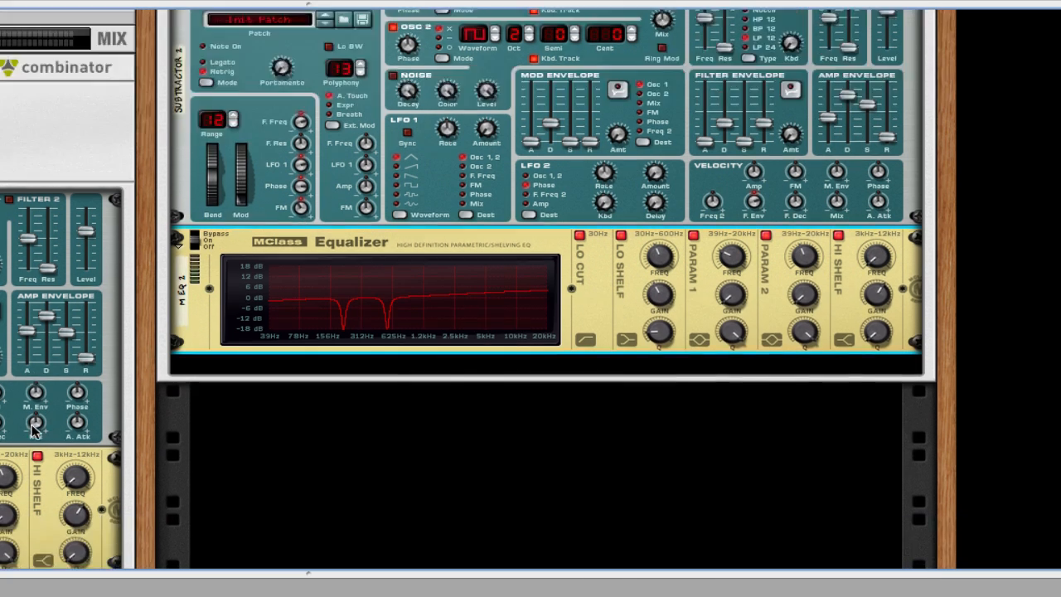
scroll(33, 431, up, 3)
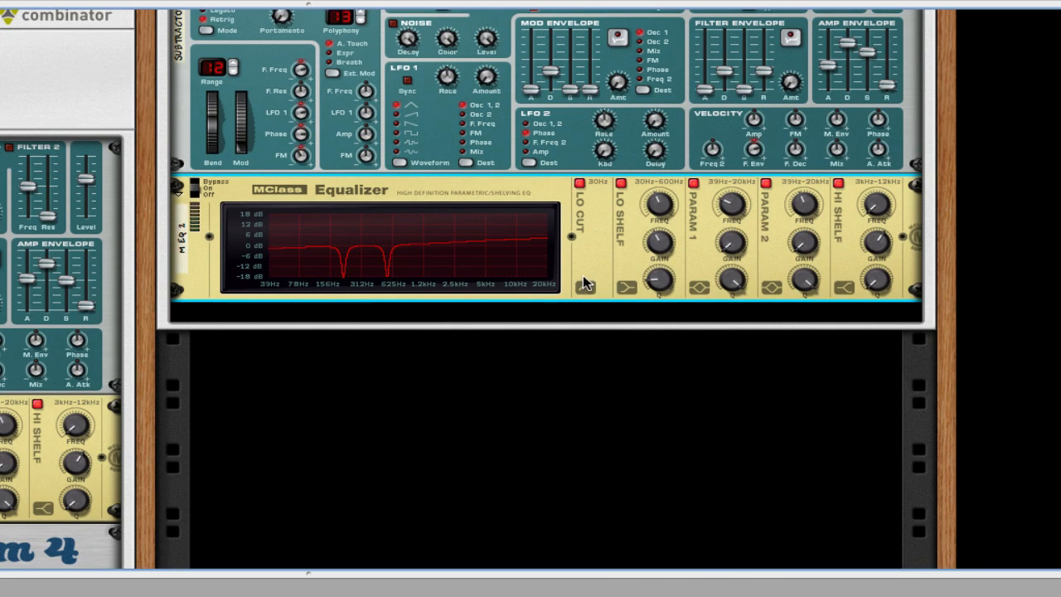
right_click(582, 275)
mouse_move(793, 483)
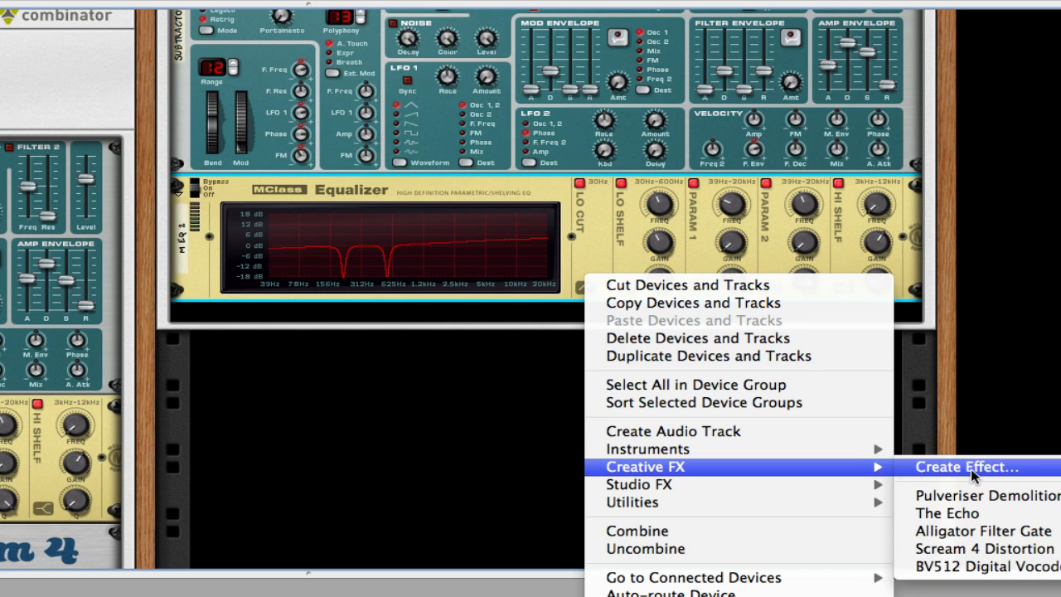
click(994, 548)
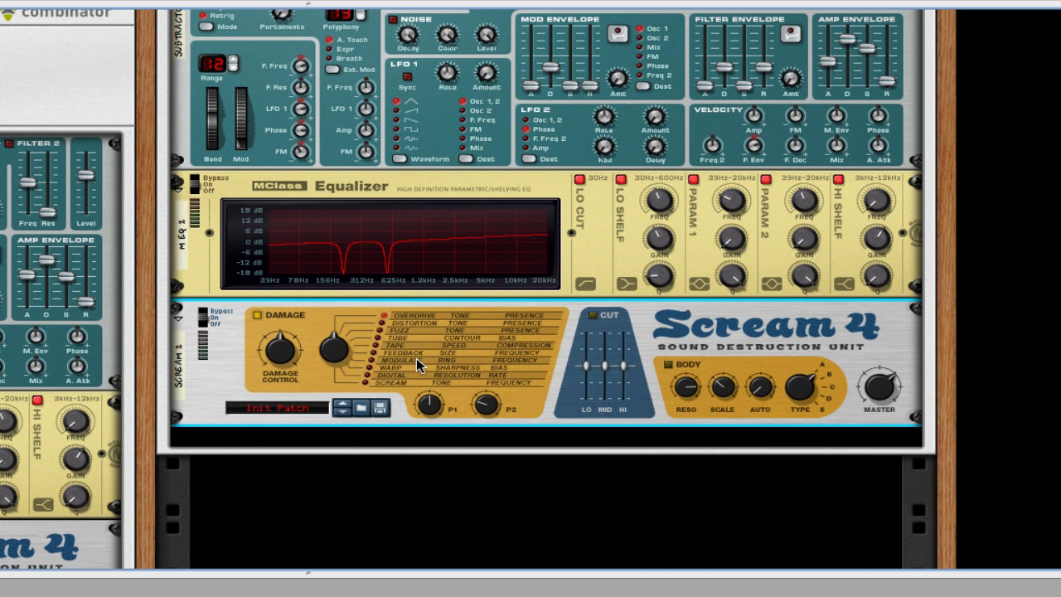
Step: Set the Scream 4 damage type to Modulate with P1 at 0, enable Body, and turn its reso, scale and auto to about centre
click(416, 358)
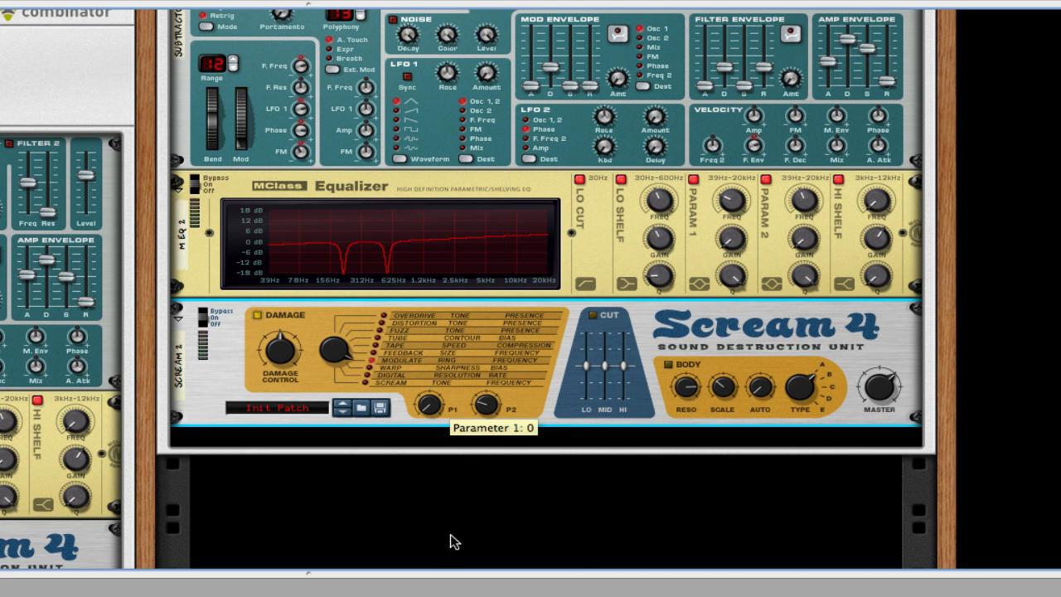
click(668, 364)
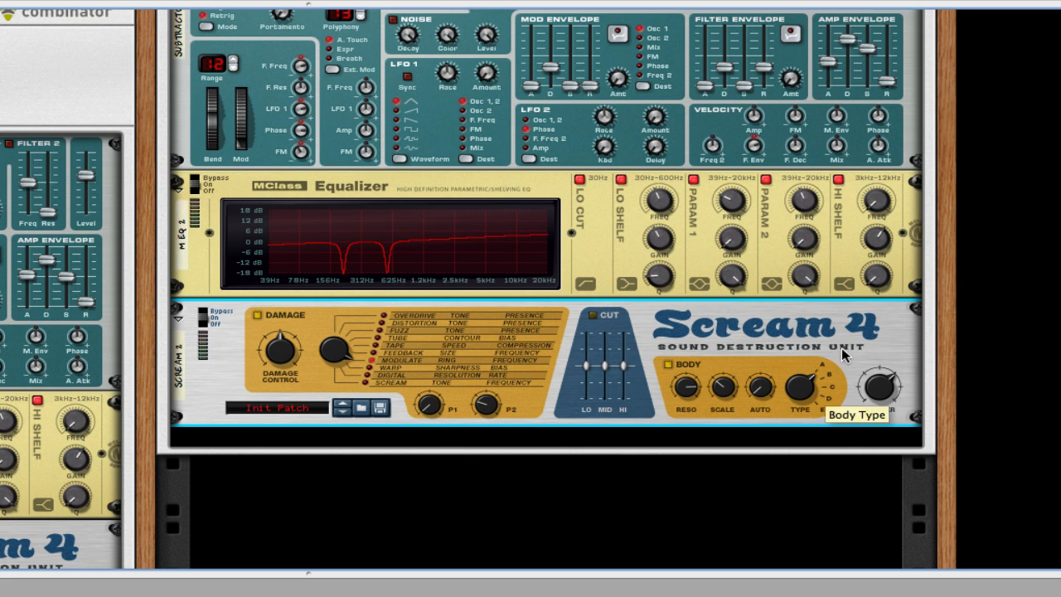
drag(760, 394, 685, 399)
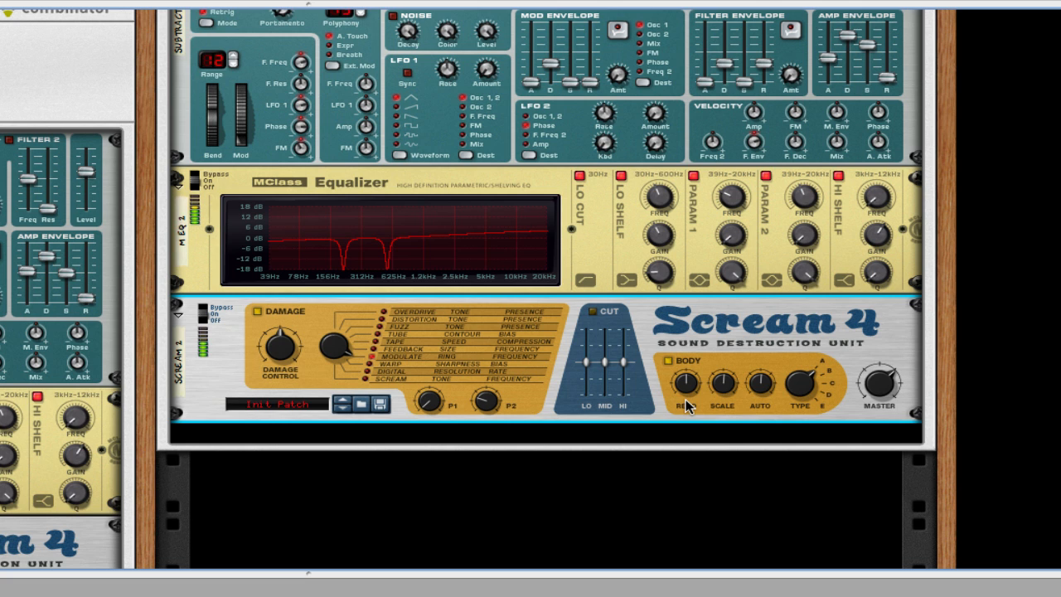
Step: Set the Scream 4's Parameter 2 to 40
scroll(528, 391, down, 3)
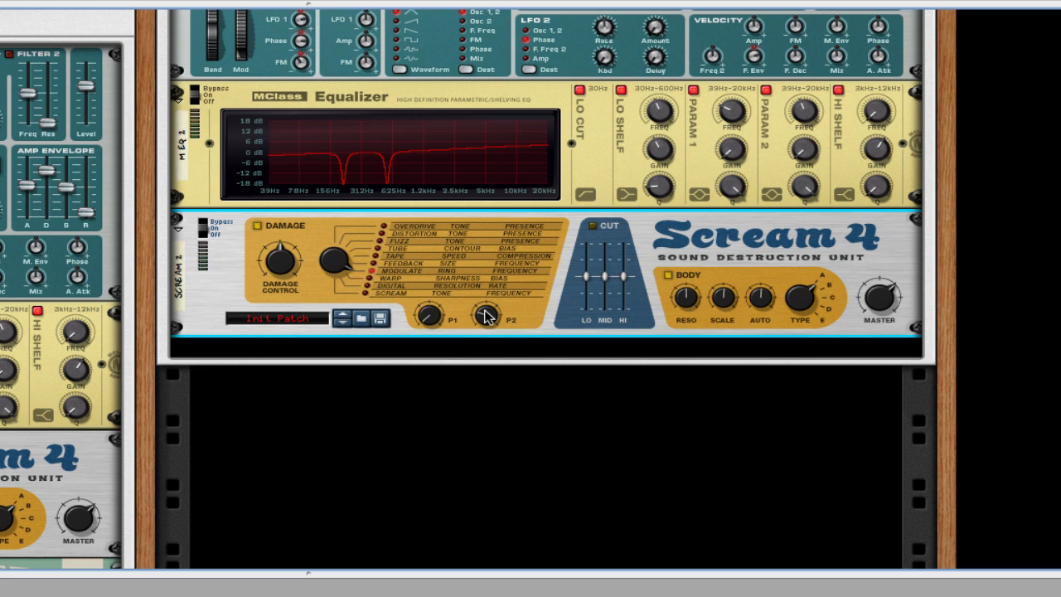
mouse_move(489, 311)
mouse_move(489, 311)
mouse_down()
mouse_move(494, 282)
mouse_move(498, 313)
mouse_up()
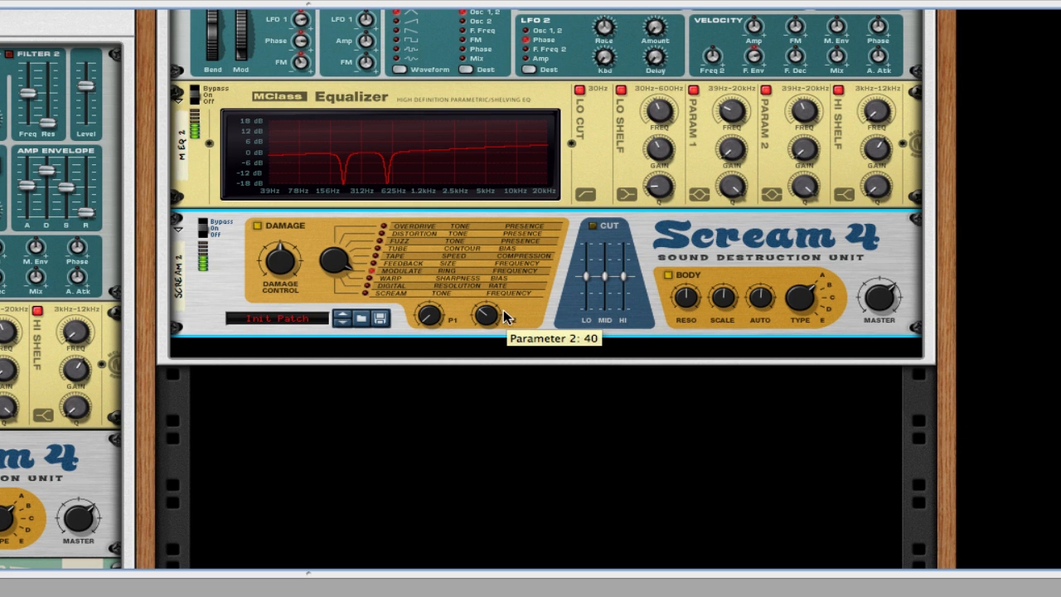
Step: Add a UN-16 Unison after the Scream 4, set its dry/wet to 22 and adjust its detune
scroll(543, 315, down, 3)
scroll(539, 318, down, 2)
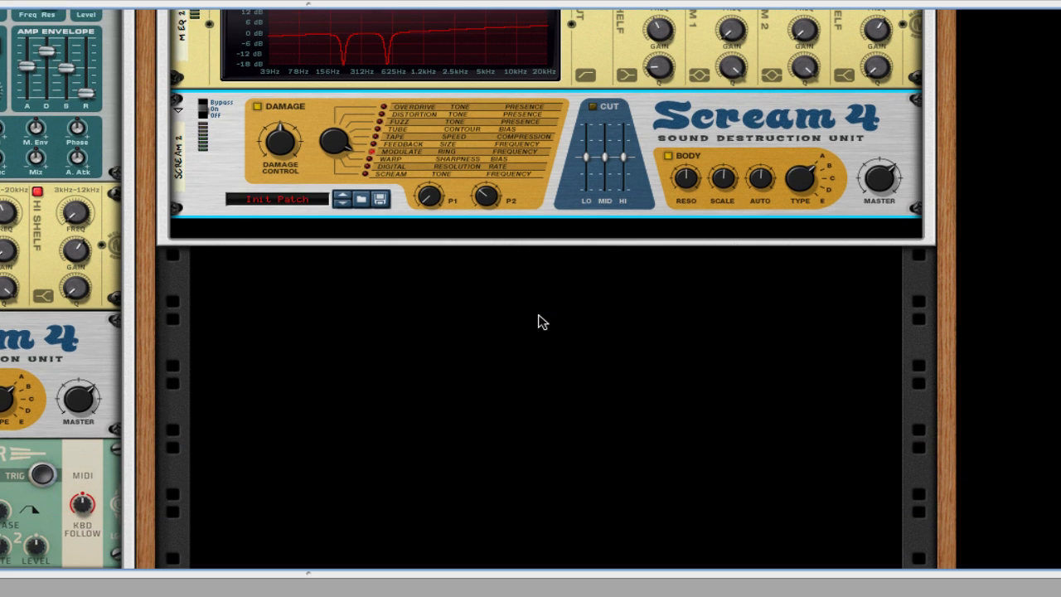
scroll(486, 370, down, 5)
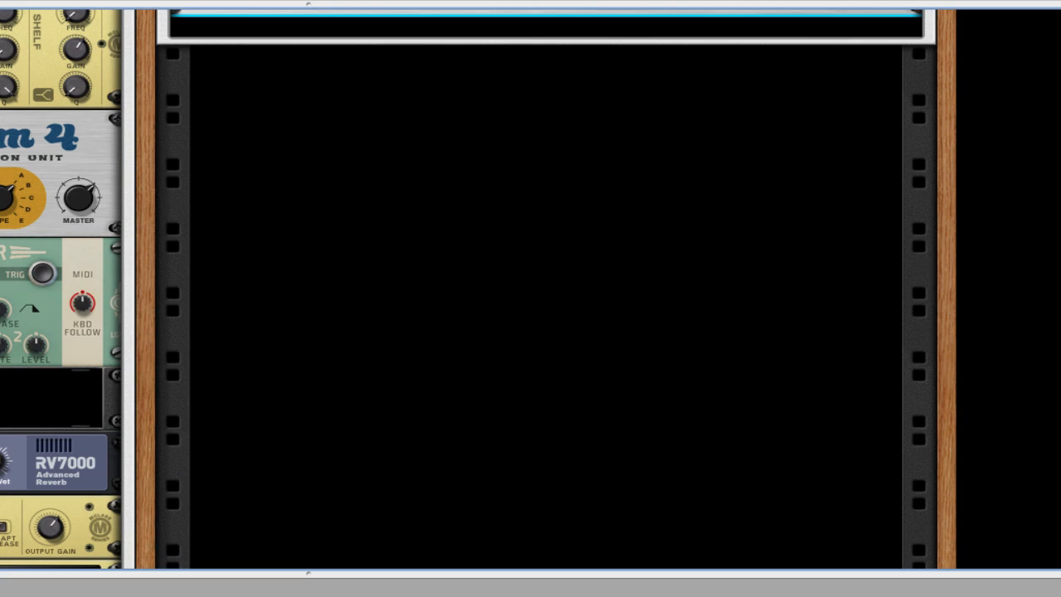
scroll(530, 331, up, 7)
scroll(530, 331, down, 6)
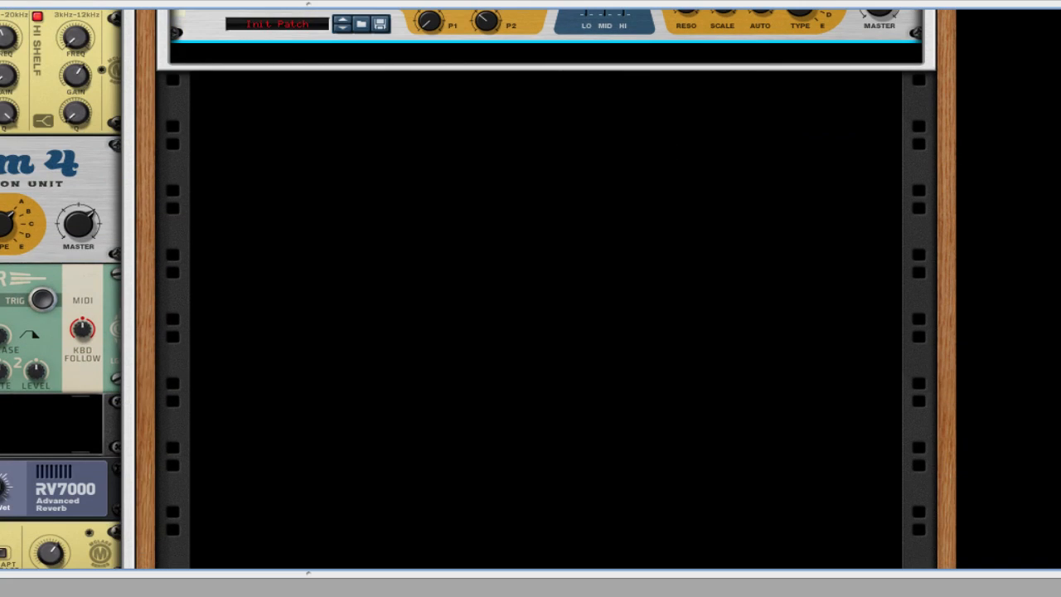
scroll(350, 339, up, 8)
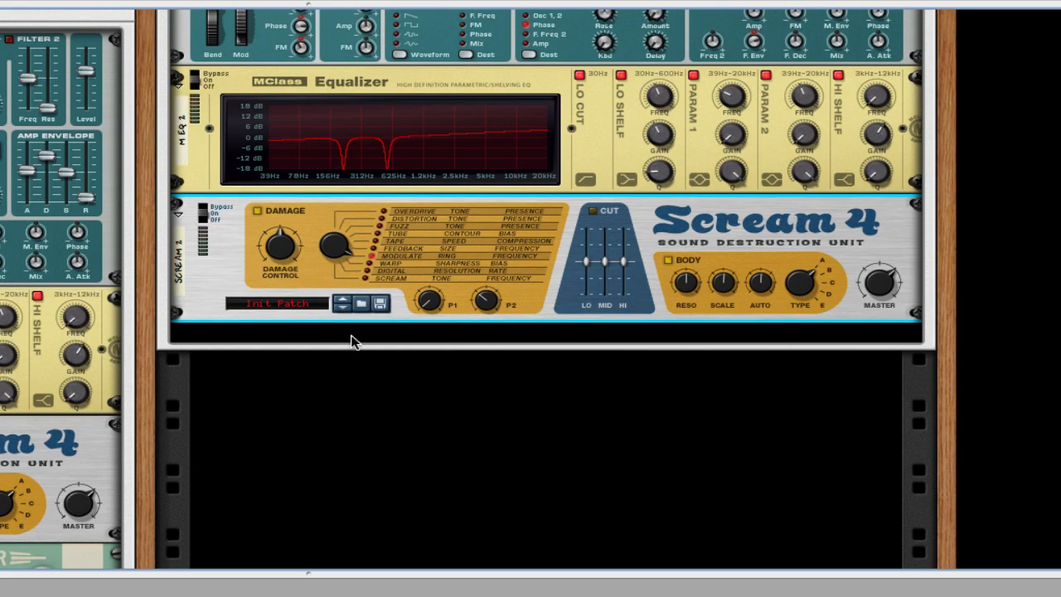
right_click(572, 314)
mouse_move(841, 522)
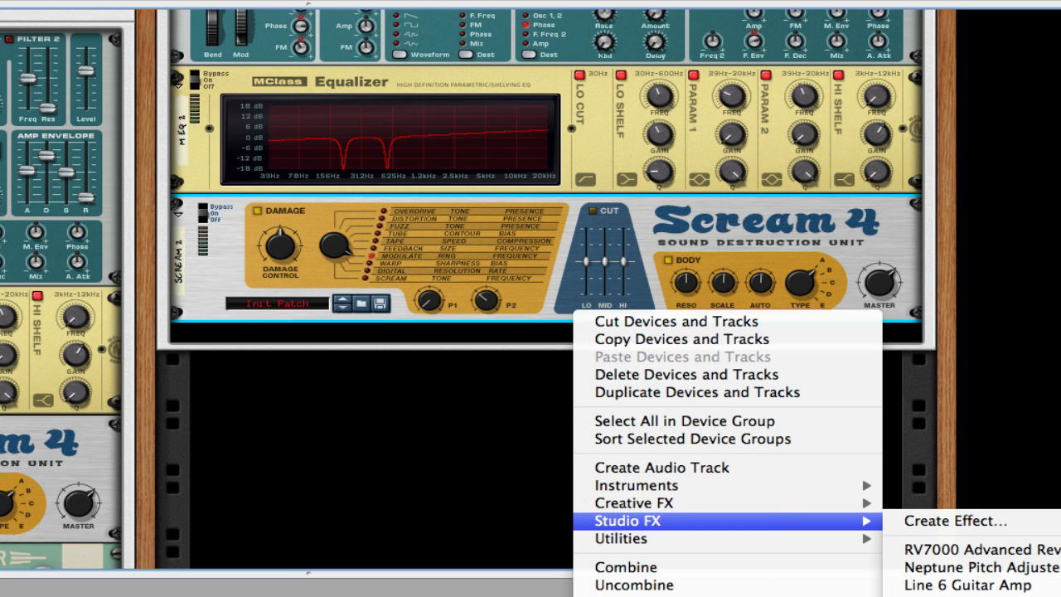
click(953, 595)
drag(511, 362, 511, 413)
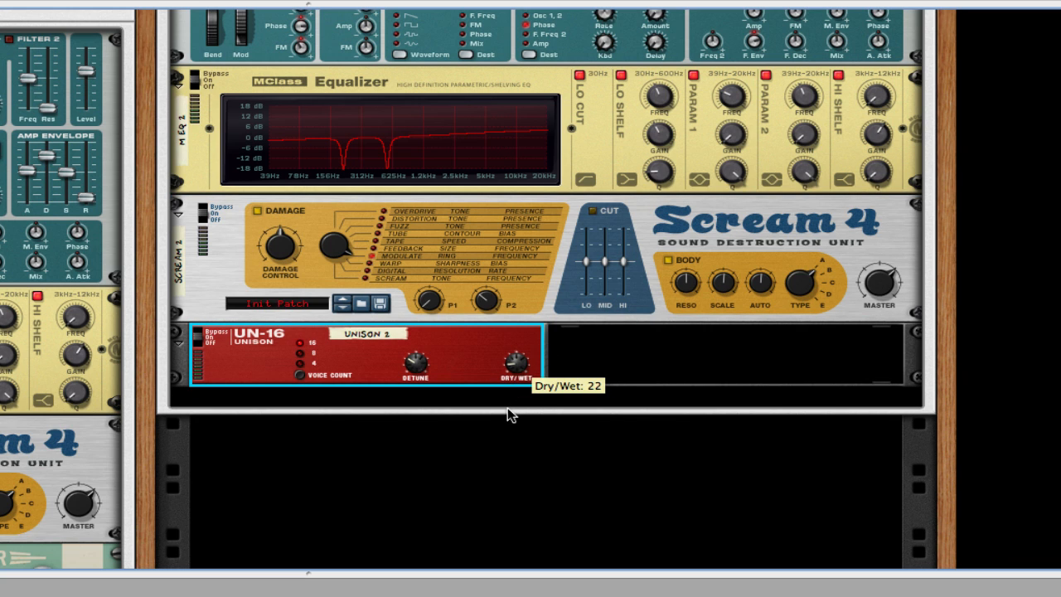
drag(416, 365, 417, 362)
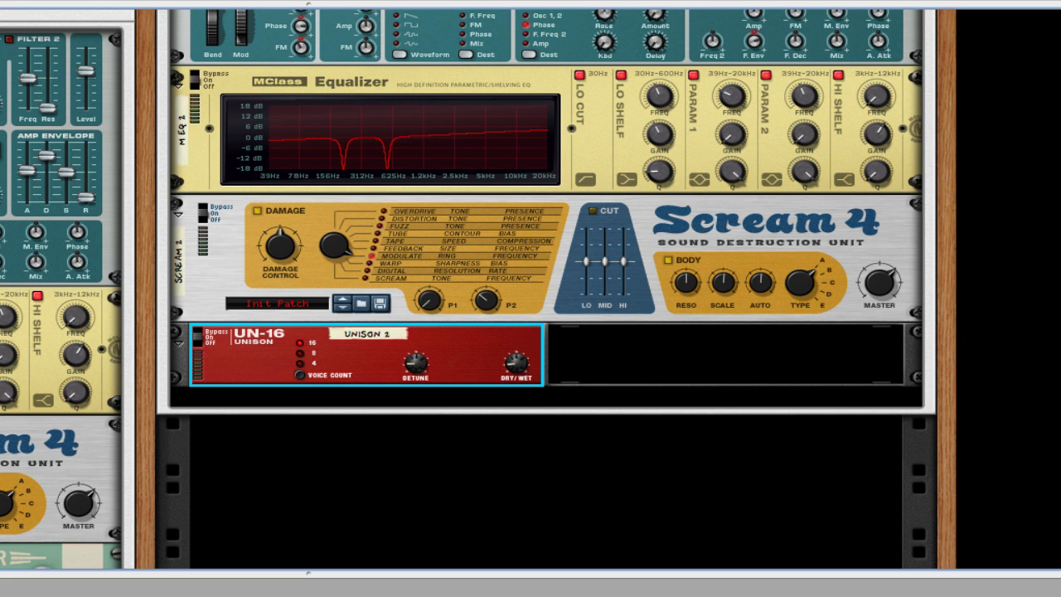
Step: Add an RV7000 Advanced Reverb after the Unison with dry/wet 20, decay 34 and its EQ enabled
scroll(530, 290, down, 5)
scroll(467, 241, up, 5)
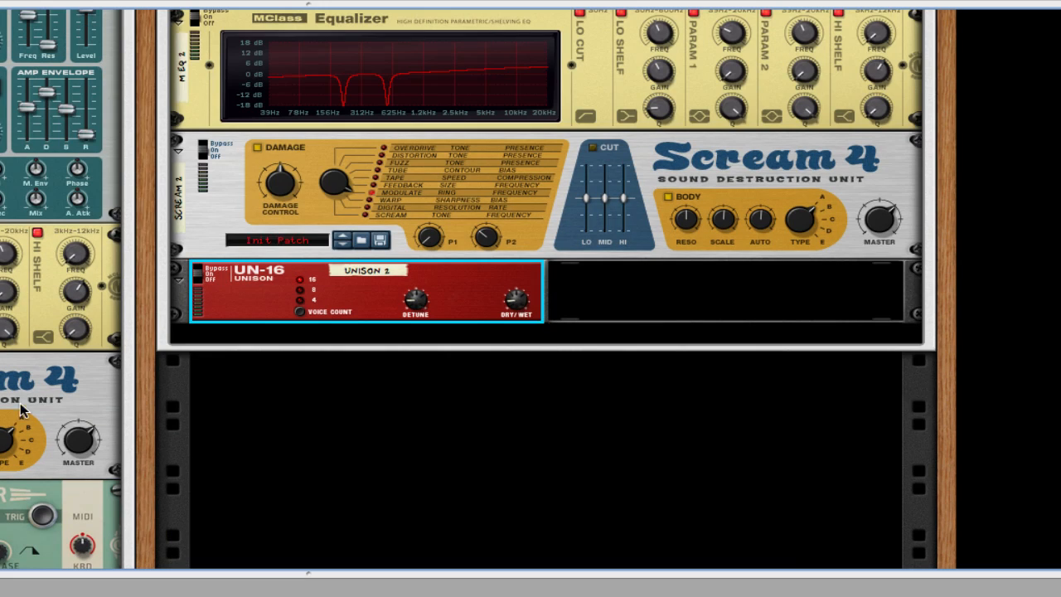
right_click(487, 268)
mouse_move(732, 467)
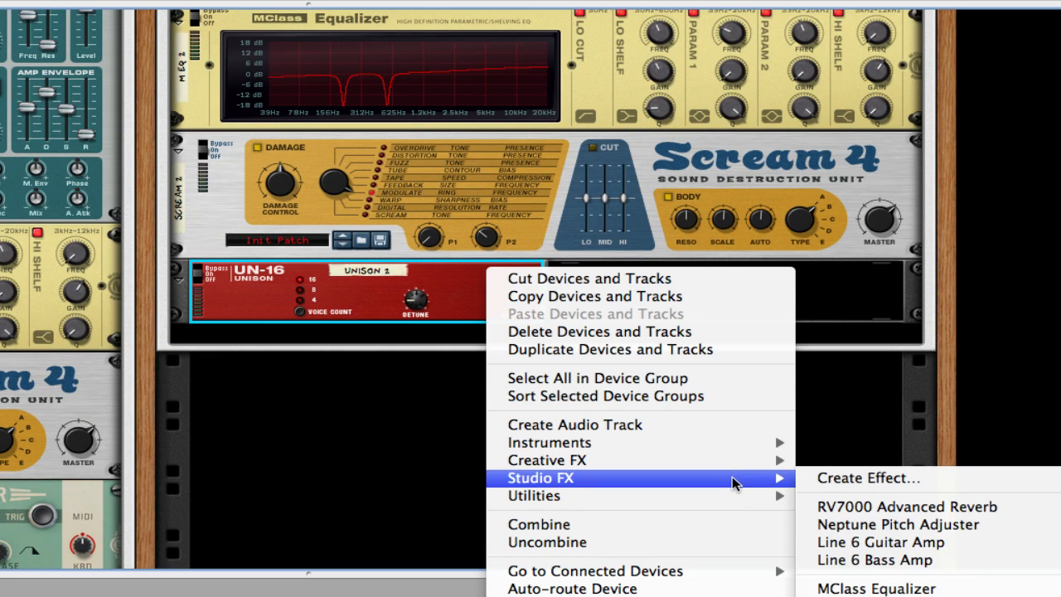
click(867, 508)
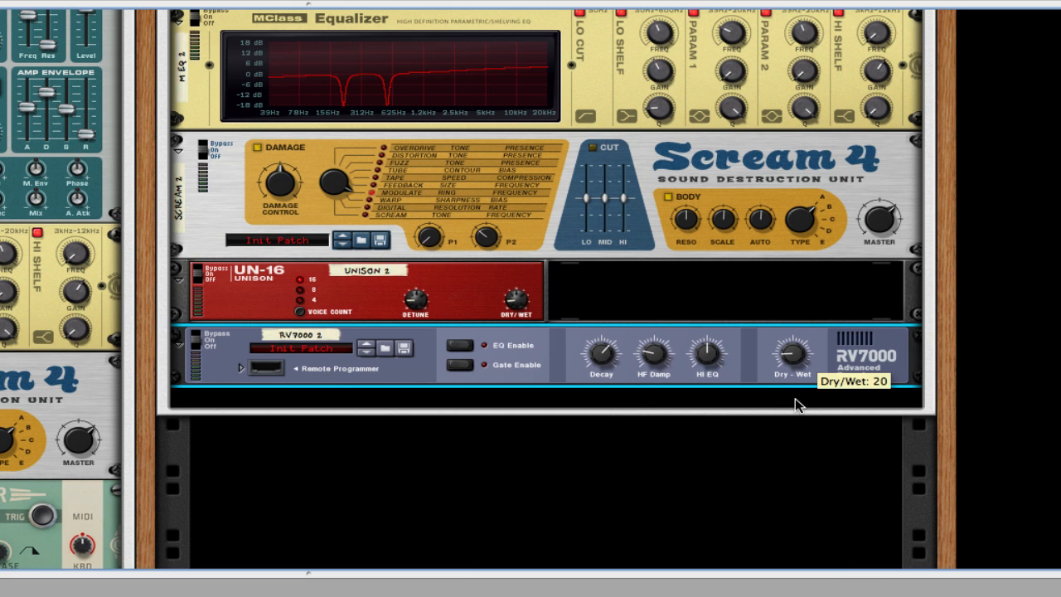
drag(591, 369, 591, 375)
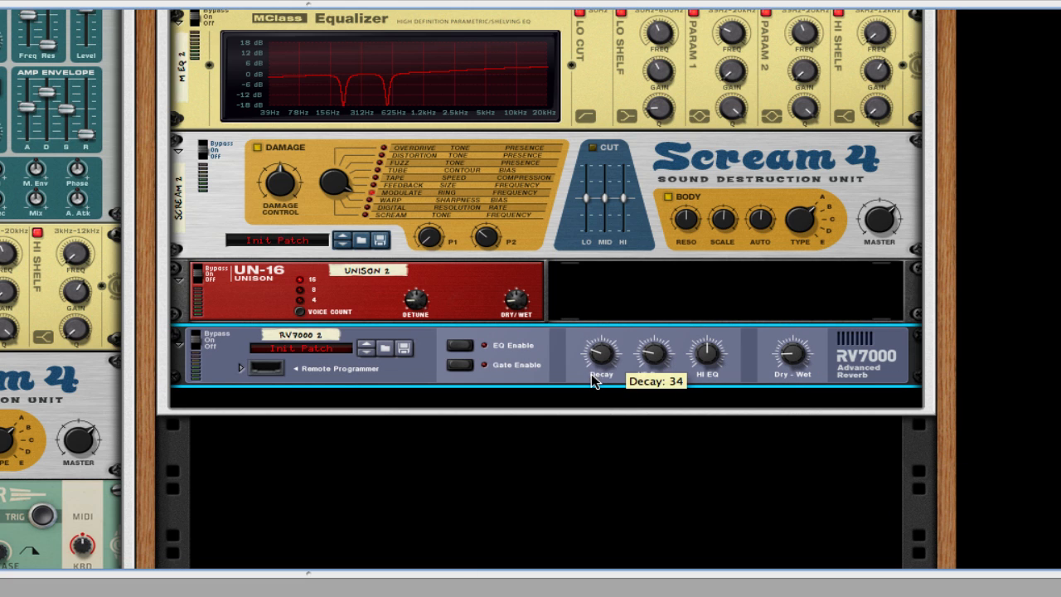
click(459, 345)
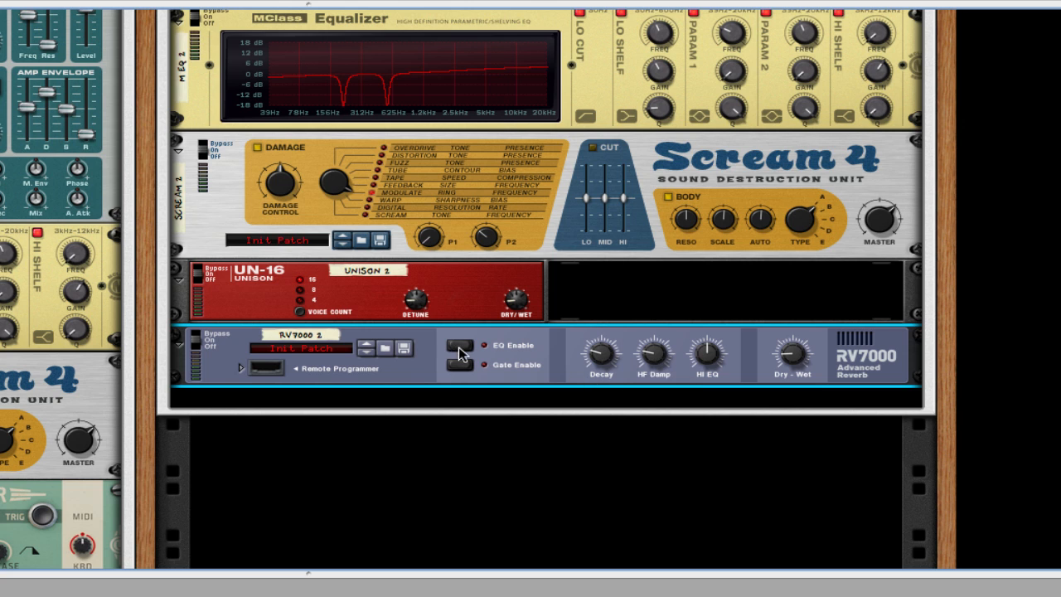
Step: Add an MClass Compressor after the reverb with ratio 1.71:1, input gain 3.0 dB and release 396 ms, raising the threshold and shortening the attack
right_click(560, 360)
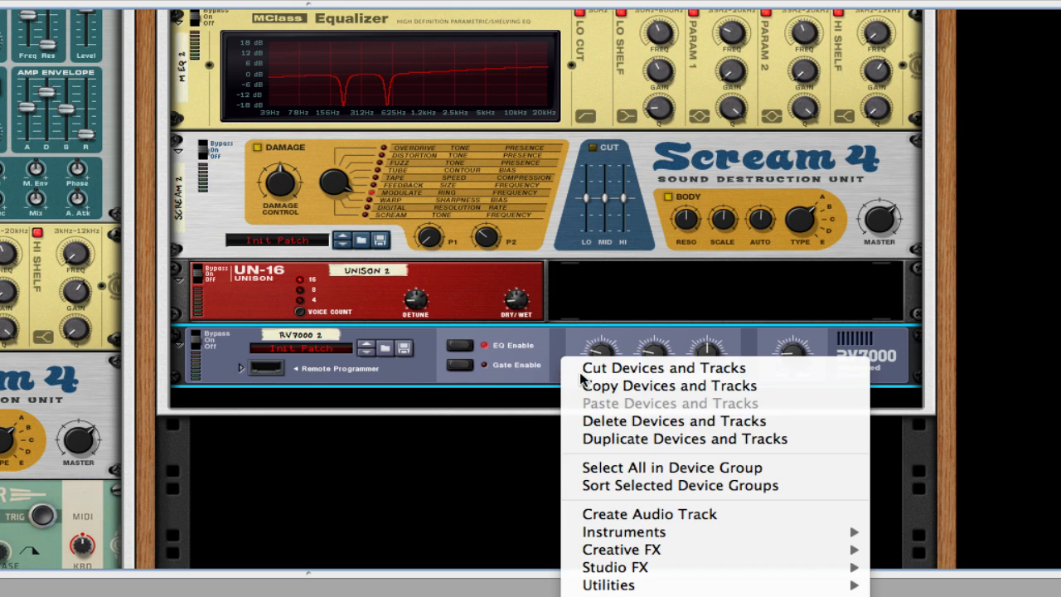
mouse_move(783, 580)
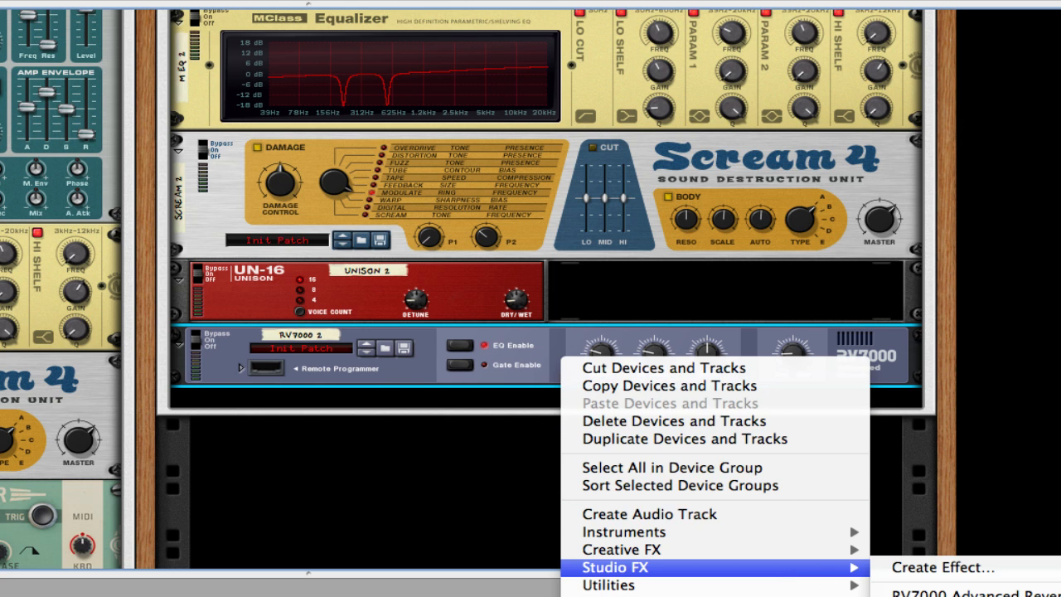
click(944, 596)
drag(540, 417, 543, 423)
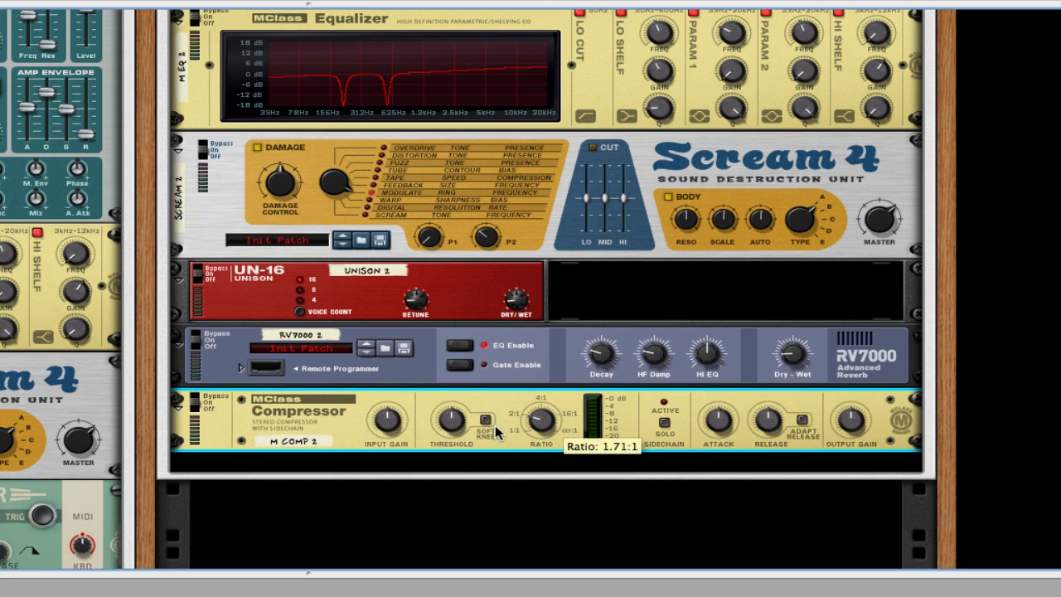
drag(450, 424, 448, 417)
drag(377, 425, 378, 419)
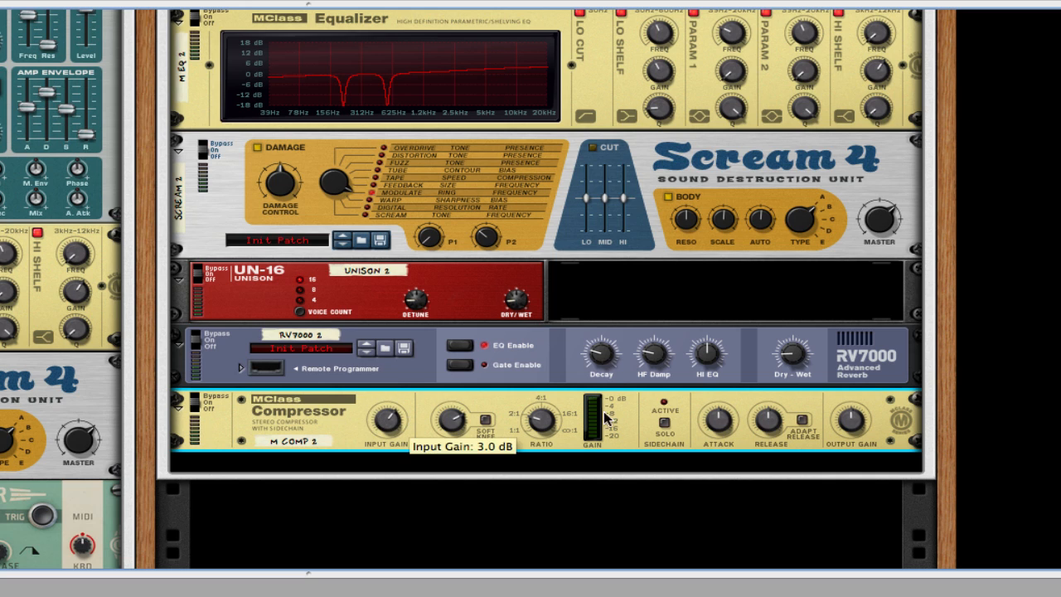
drag(712, 431, 769, 422)
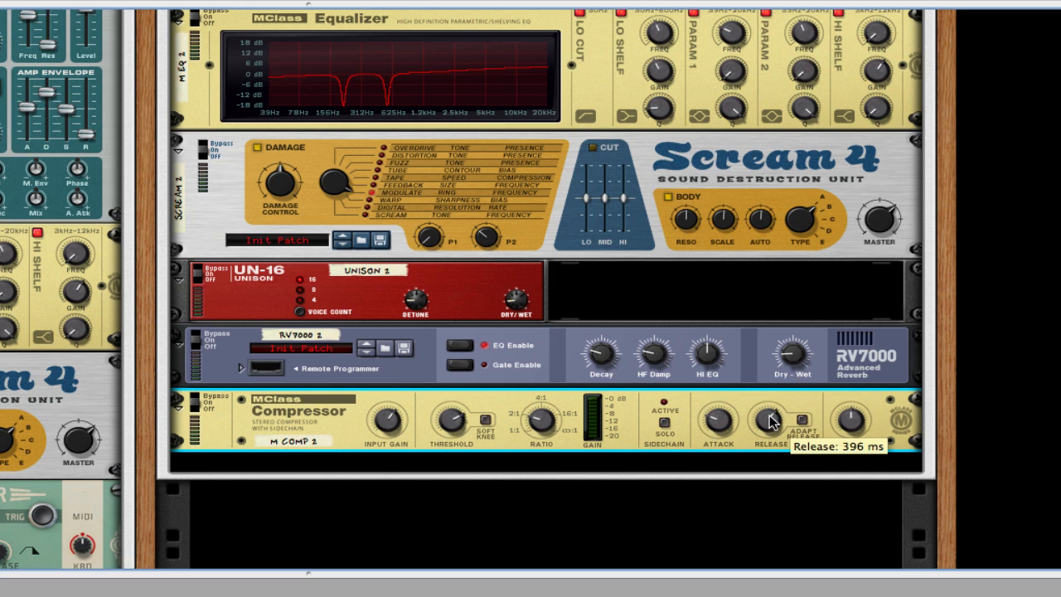
Step: Add an MClass Maximizer after the compressor with soft clip on, limiter off, release on Auto, input gain 2.6 dB and a raised output gain
right_click(820, 402)
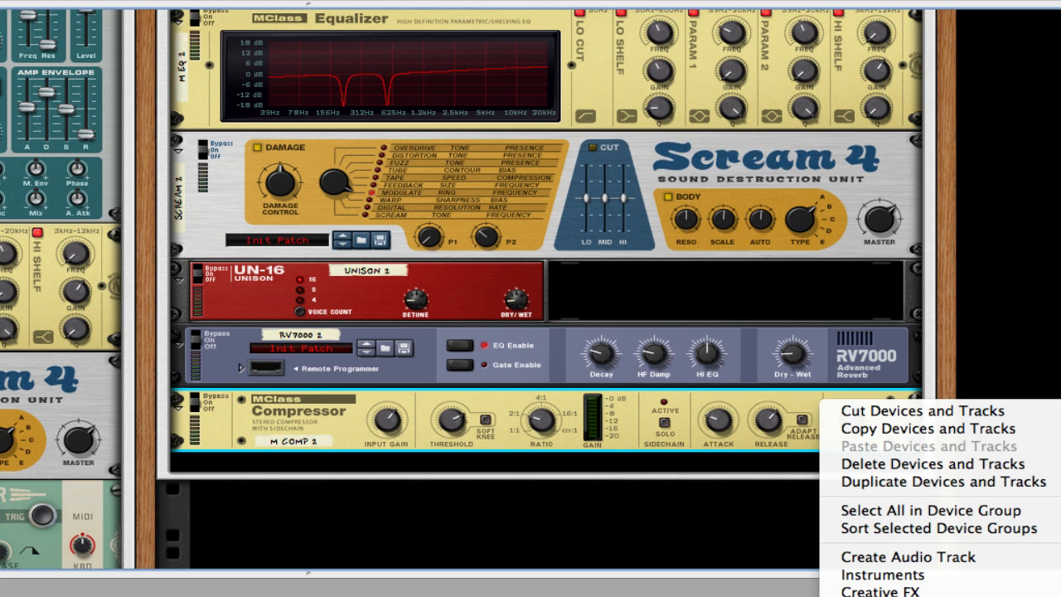
click(1058, 592)
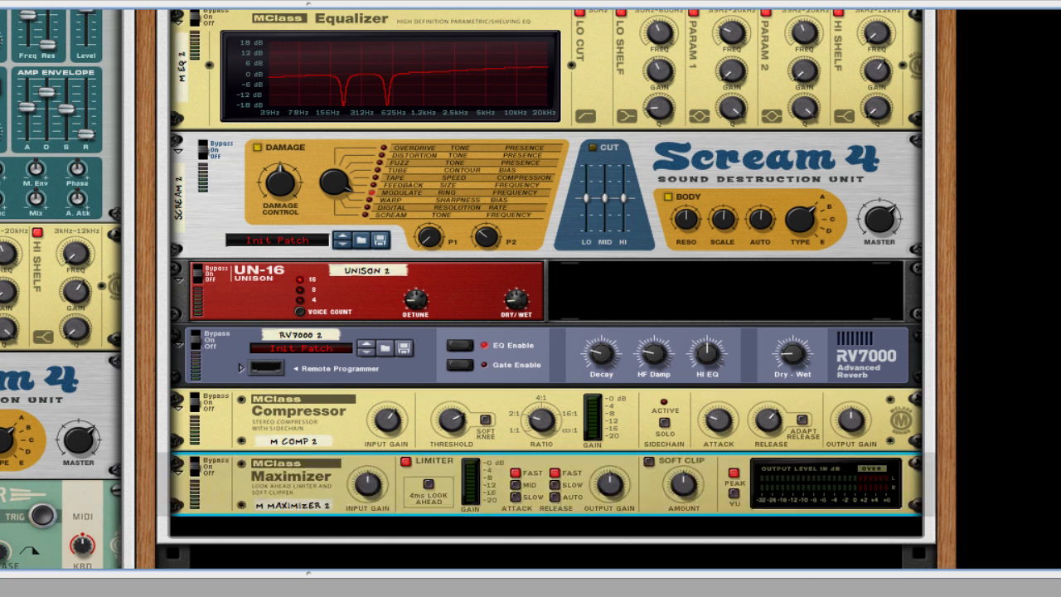
click(649, 462)
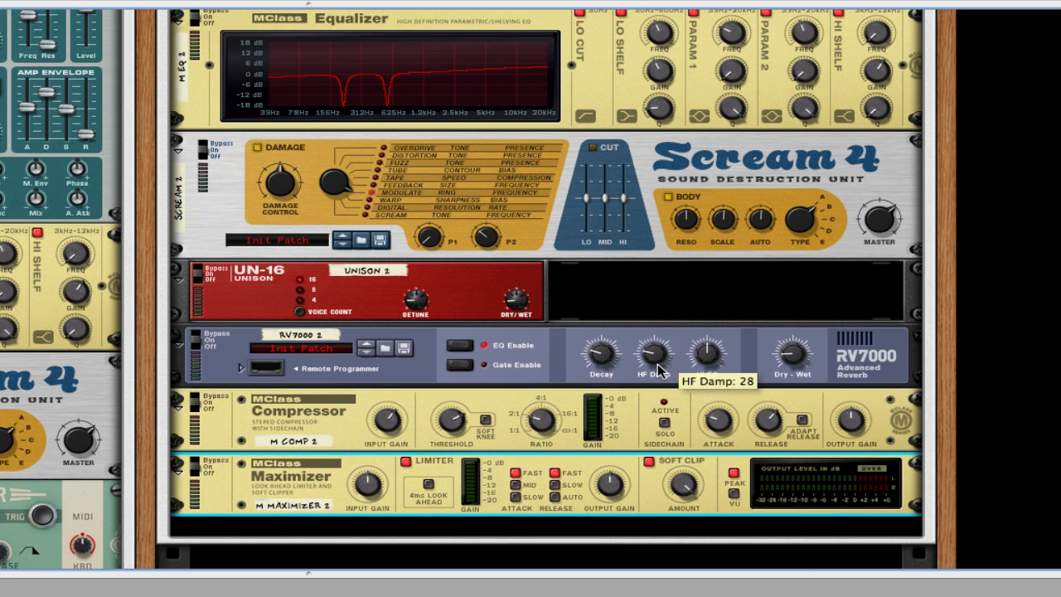
click(405, 462)
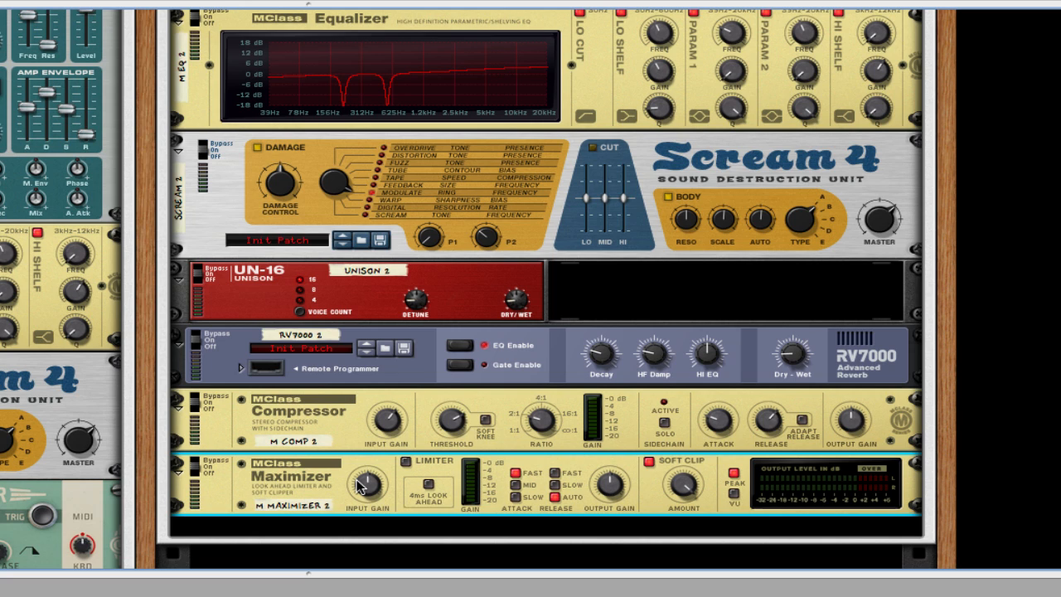
mouse_move(358, 486)
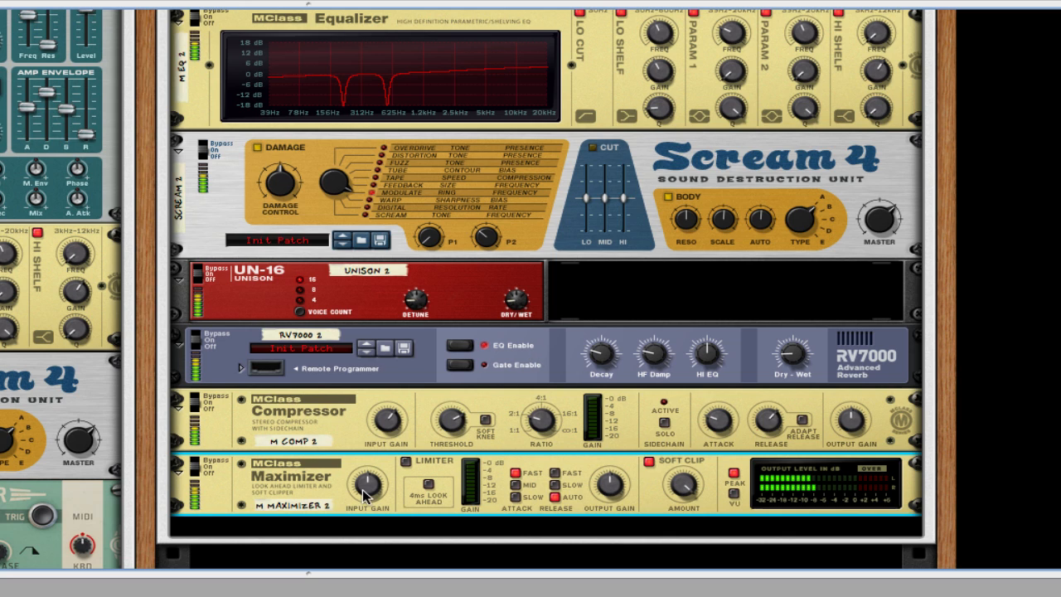
drag(598, 494, 600, 478)
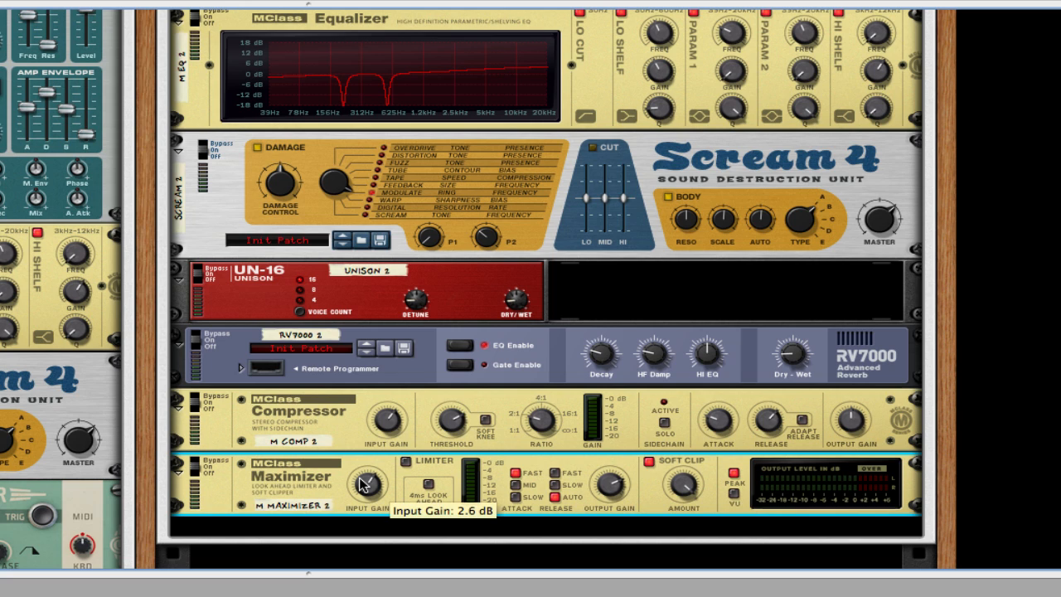
Step: Add a Pulsar dual LFO directly after the Scream 4
right_click(624, 233)
click(561, 246)
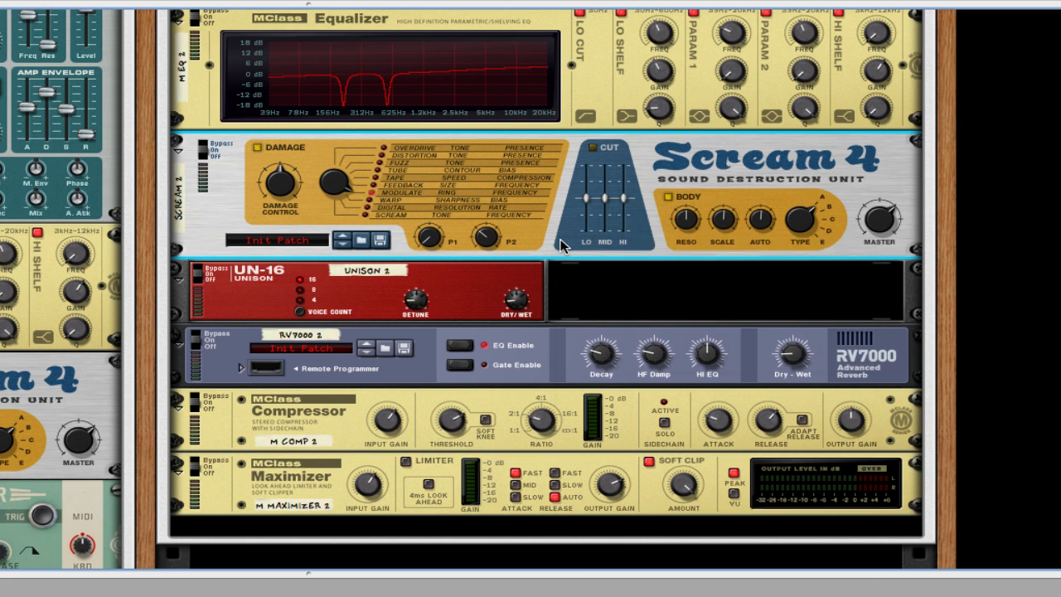
right_click(561, 245)
mouse_move(803, 452)
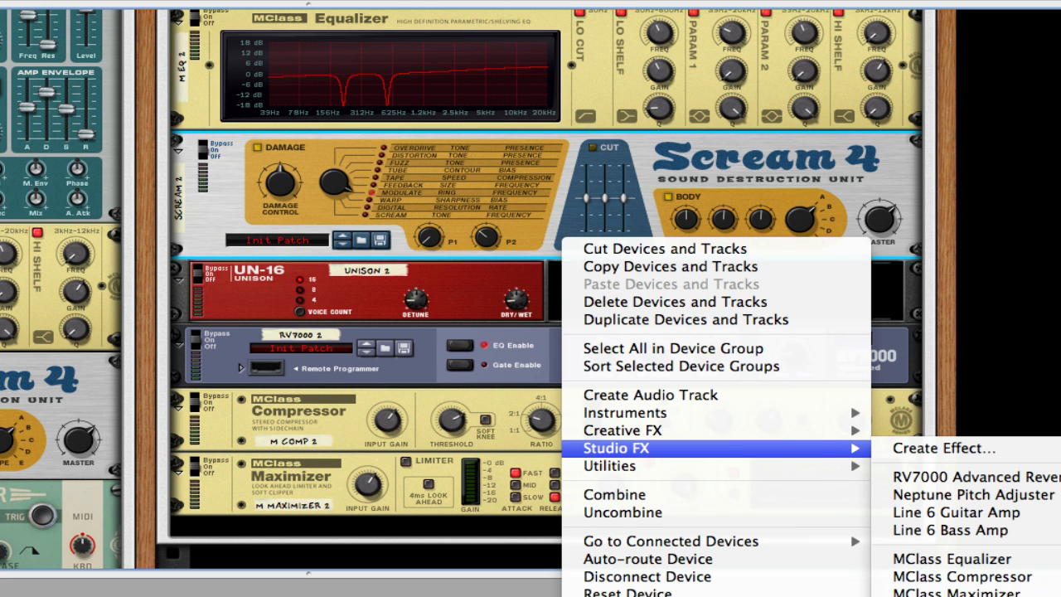
mouse_move(787, 430)
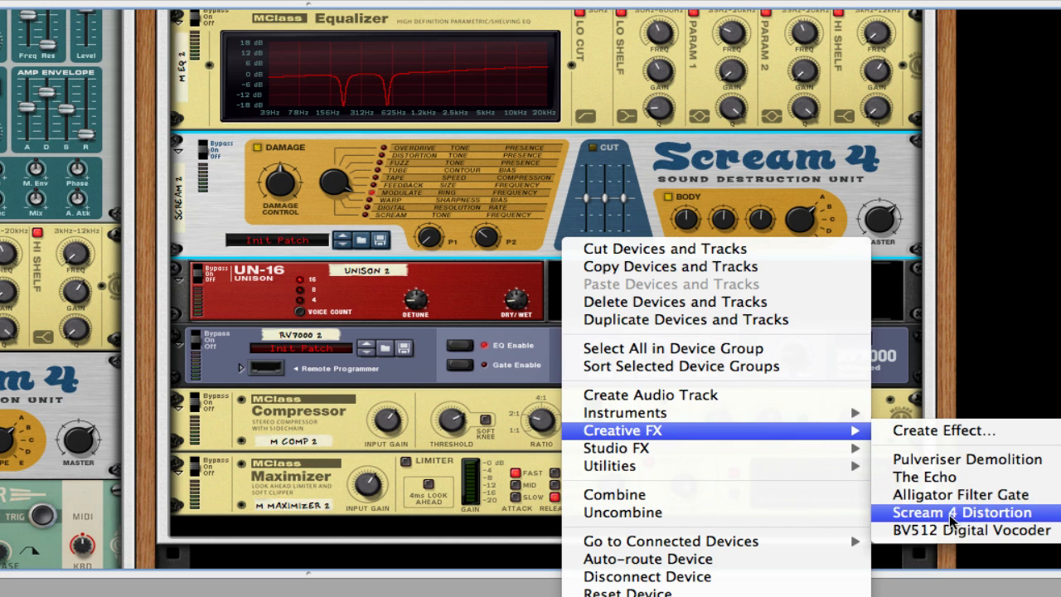
mouse_move(751, 445)
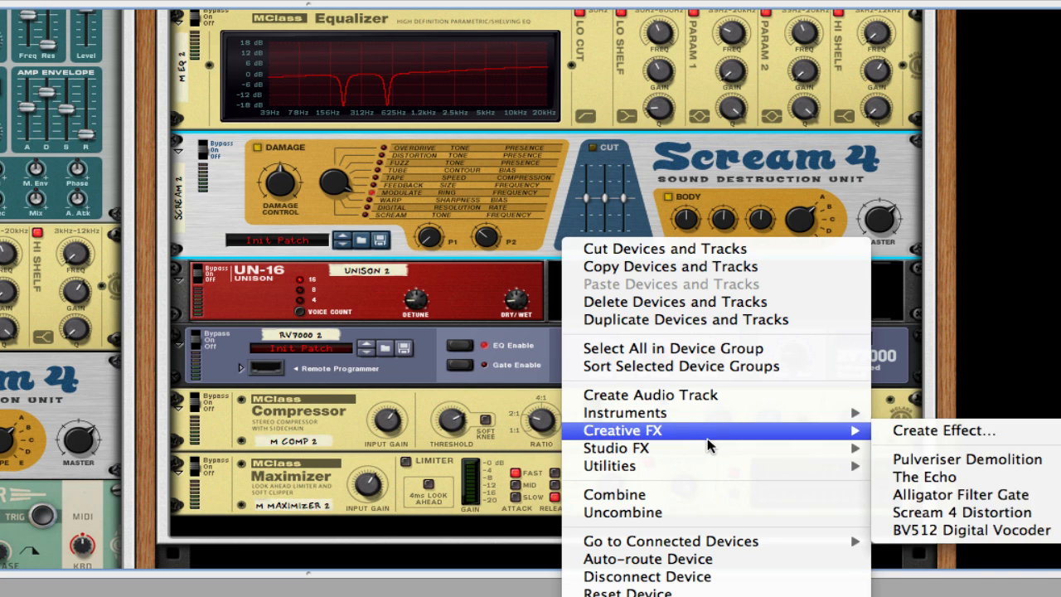
mouse_move(722, 467)
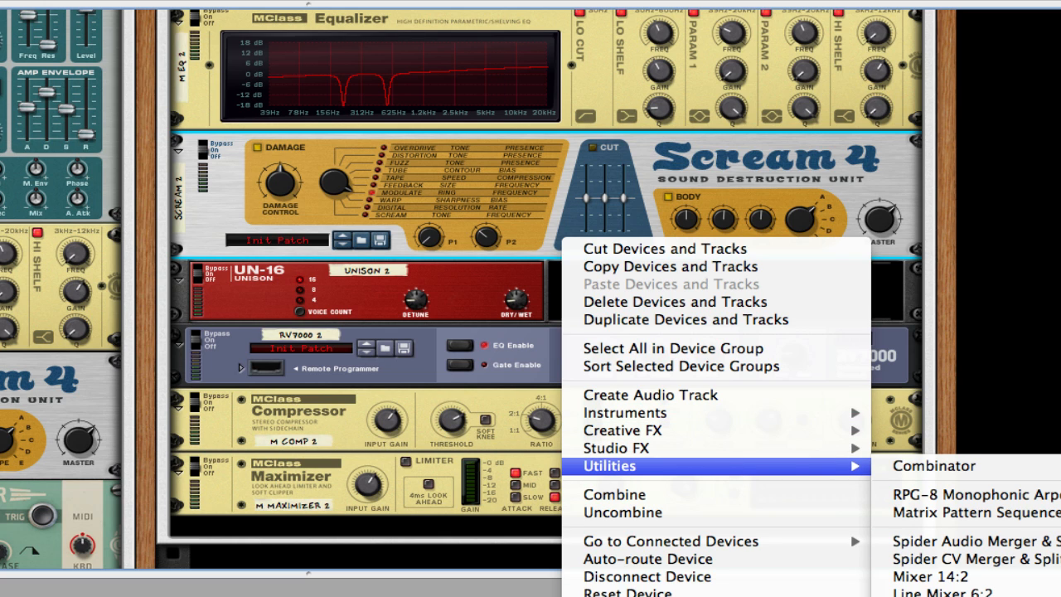
click(941, 595)
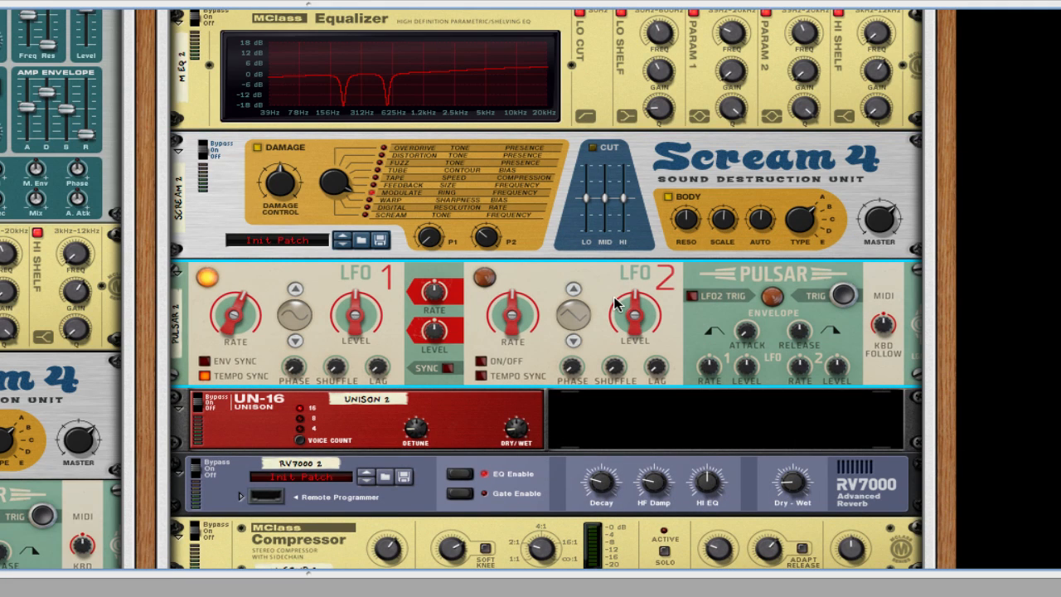
Step: Cable the Pulsar's first LFO 2 CV output to the Scream 4's P2 CV input on the back of the rack
key(Tab)
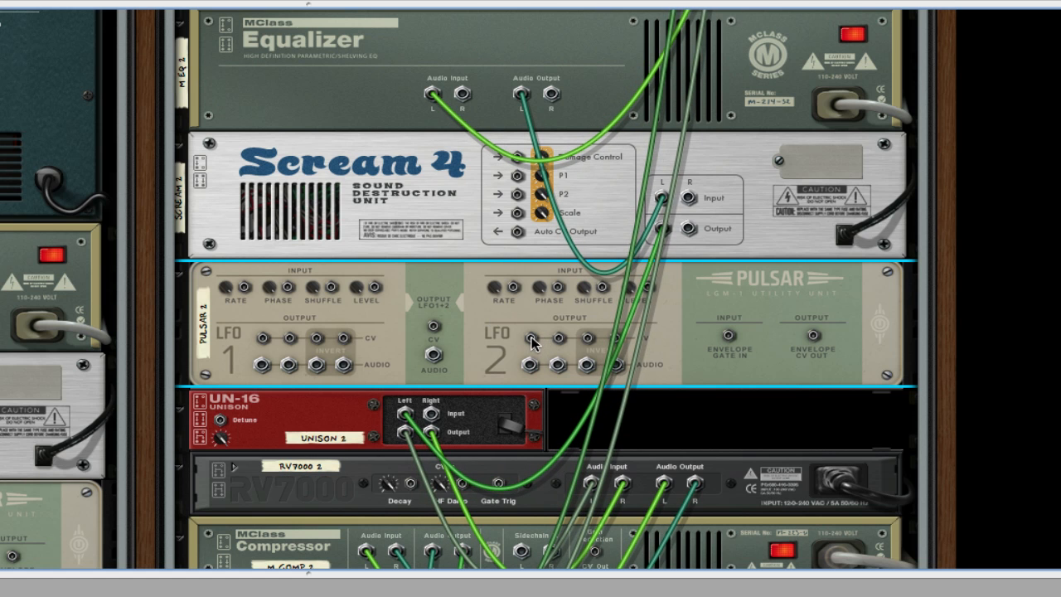
drag(531, 338, 518, 195)
key(Tab)
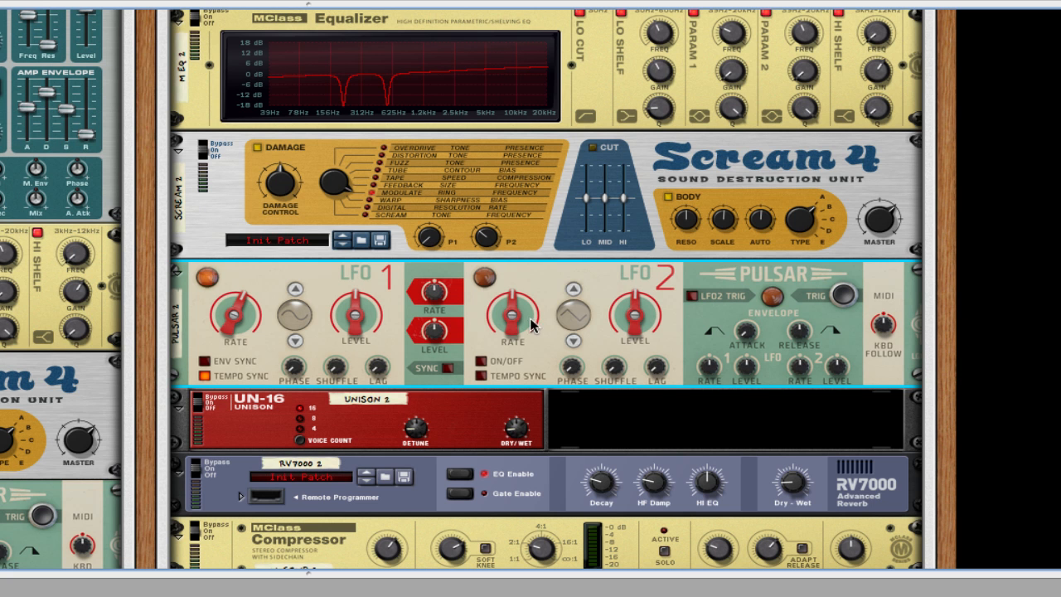
Step: Turn on the Pulsar's LFO 2 with tempo sync, raise its rate and set its level to 62%
click(482, 362)
click(481, 375)
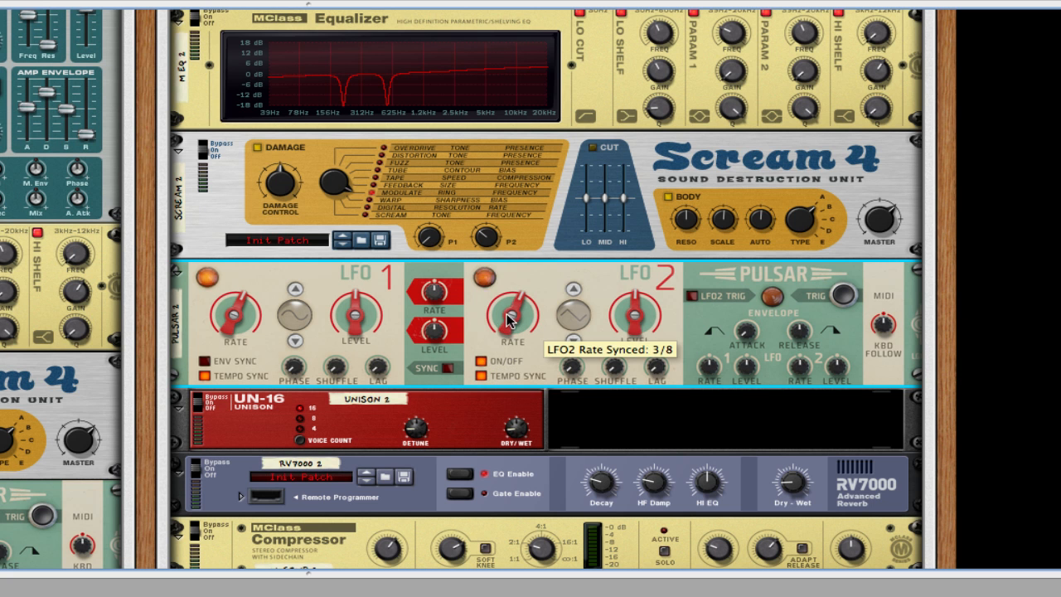
drag(506, 318, 505, 311)
drag(646, 322, 640, 333)
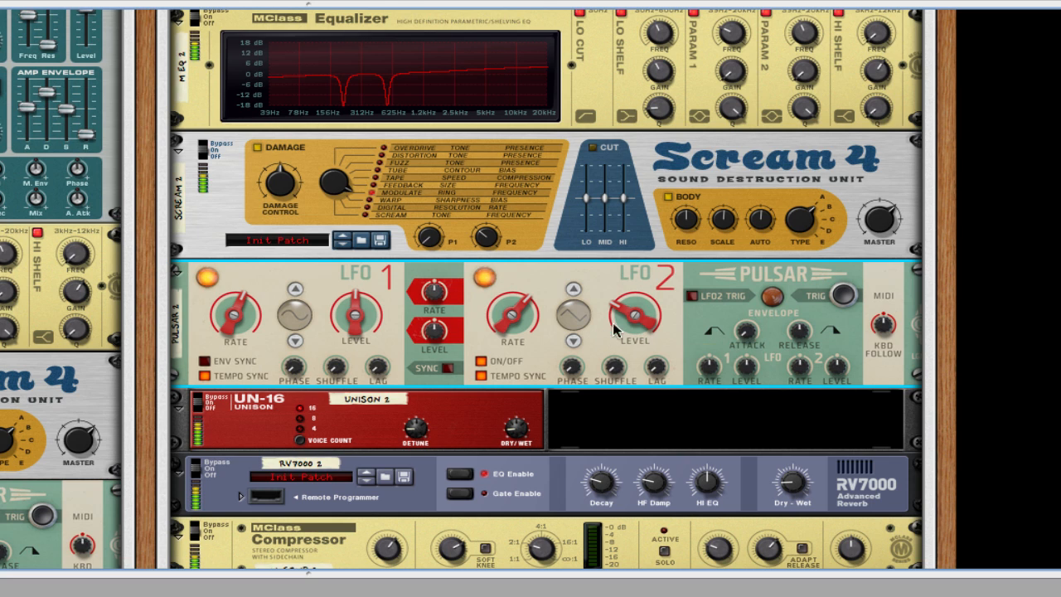
drag(630, 325, 629, 316)
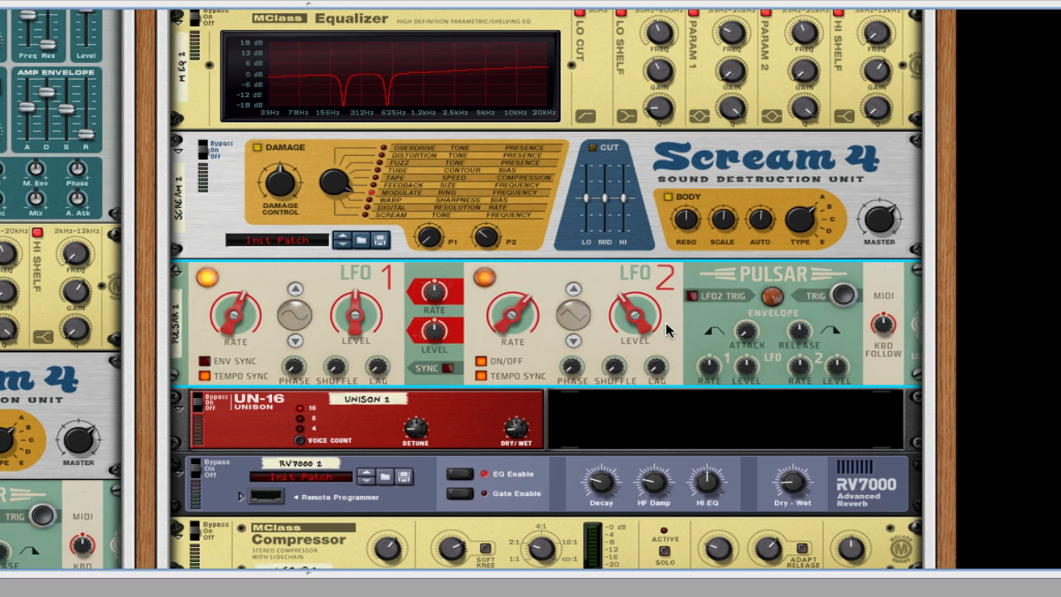
drag(652, 326, 653, 315)
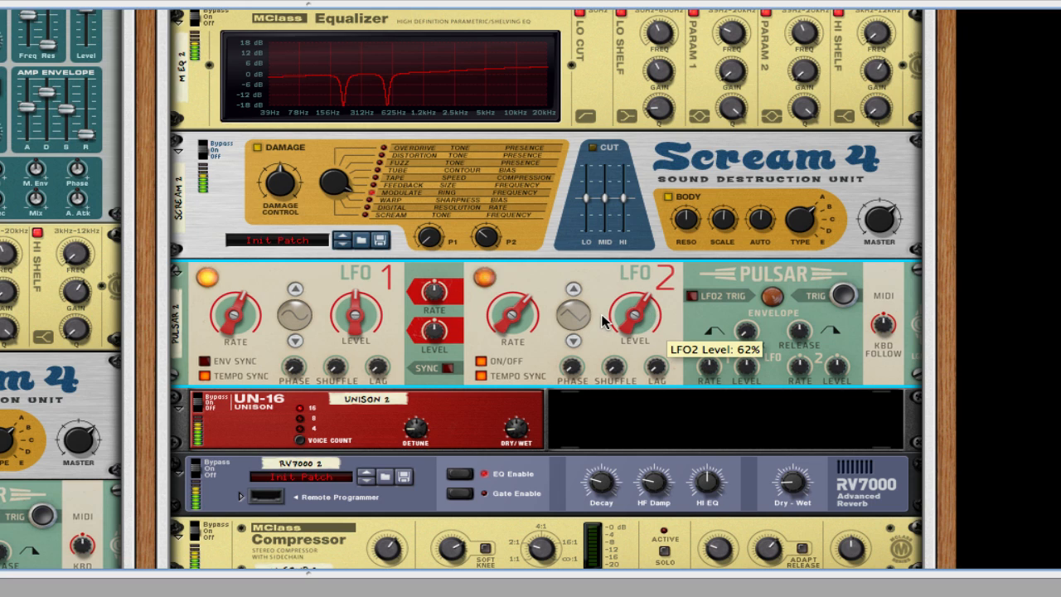
Step: Save the Combinator patch as Walker on the Desktop
mouse_move(623, 327)
scroll(647, 326, up, 5)
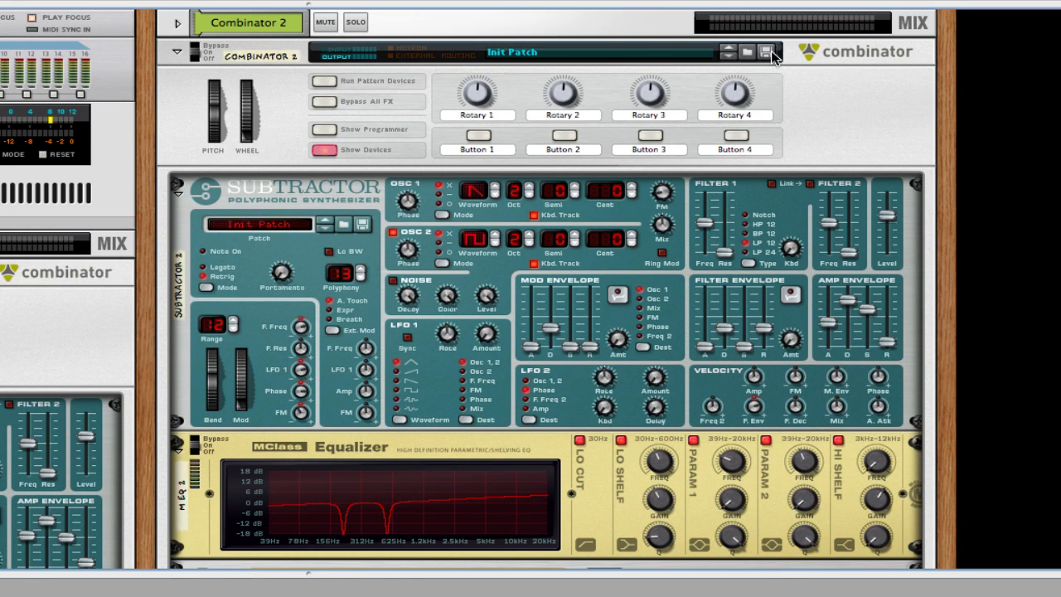
click(768, 48)
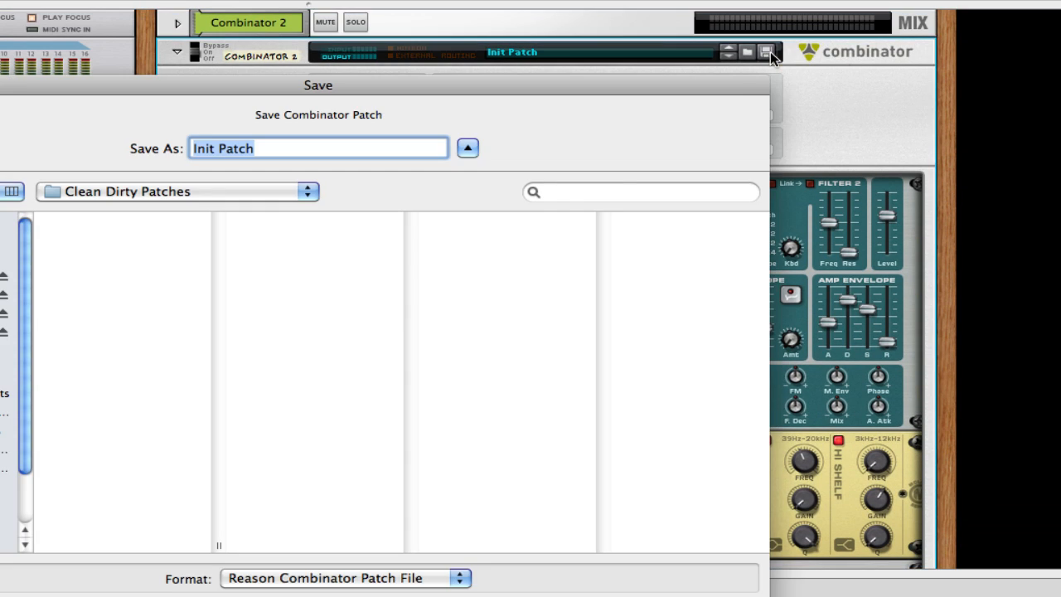
text(W)
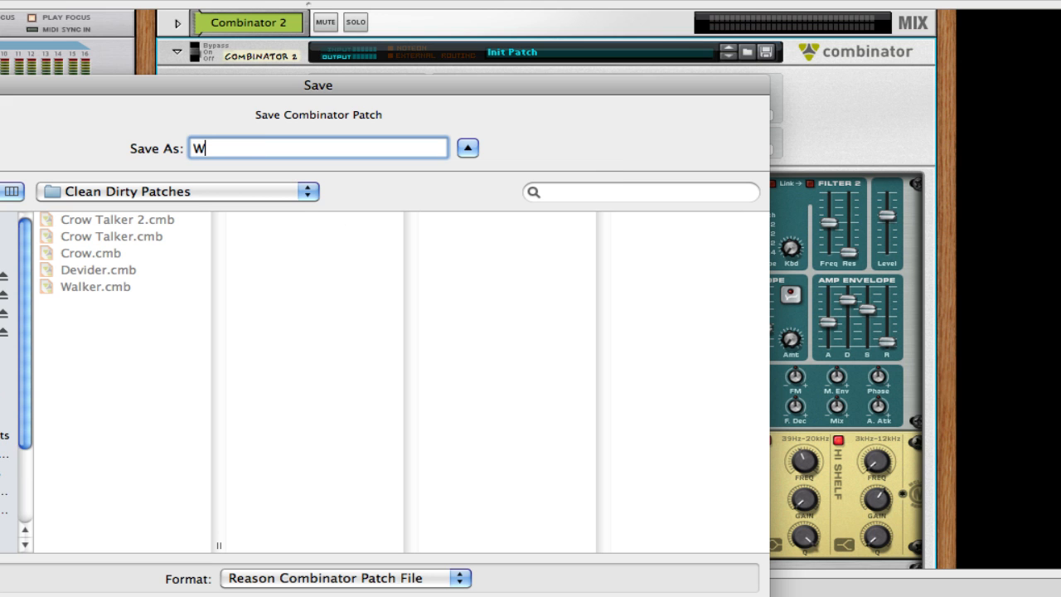
text(alker)
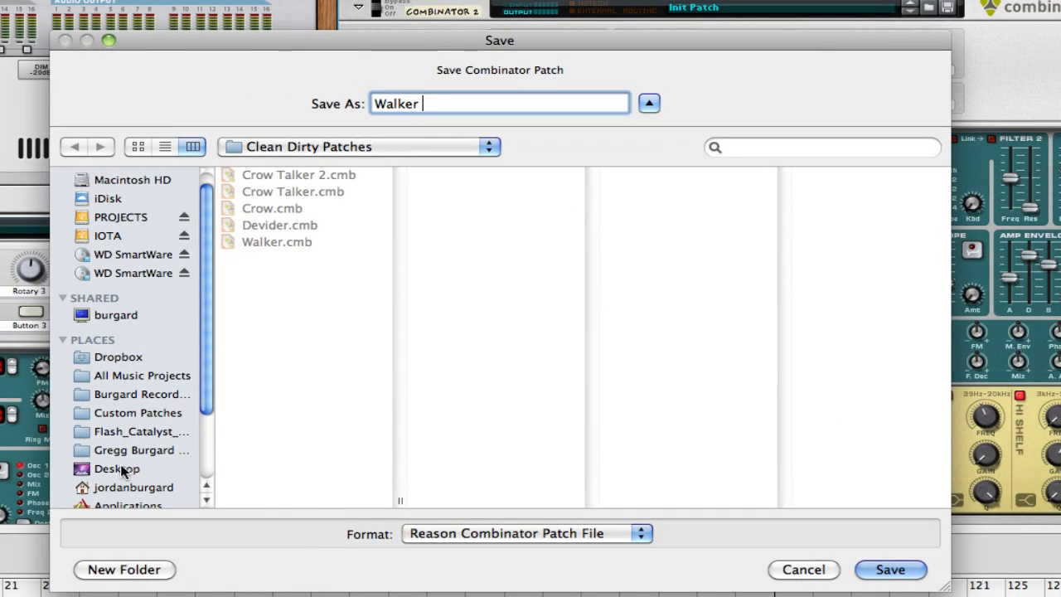
click(123, 470)
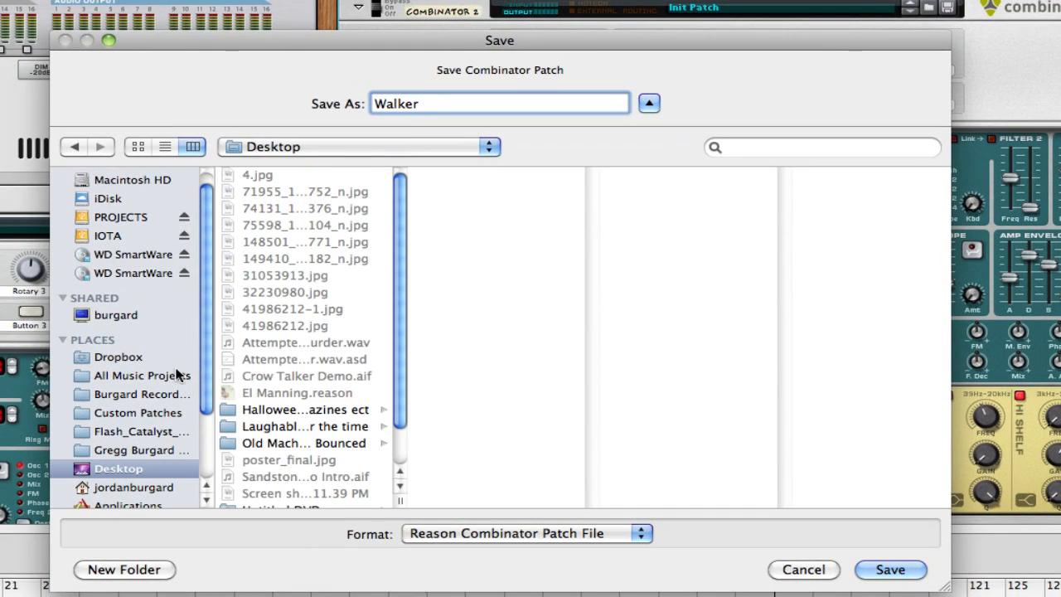
click(902, 570)
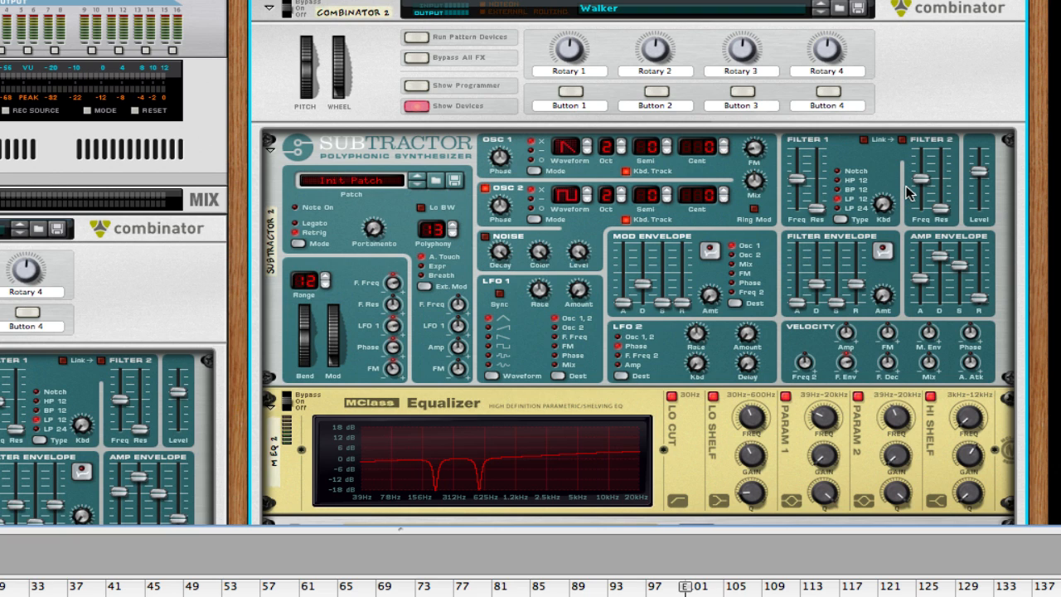
scroll(804, 304, down, 5)
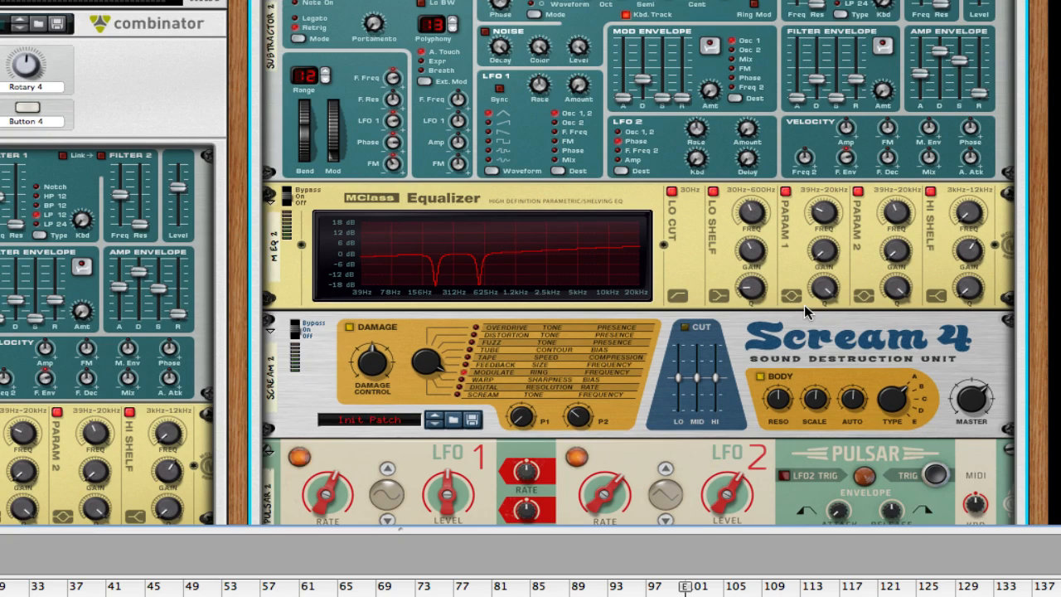
scroll(803, 304, down, 2)
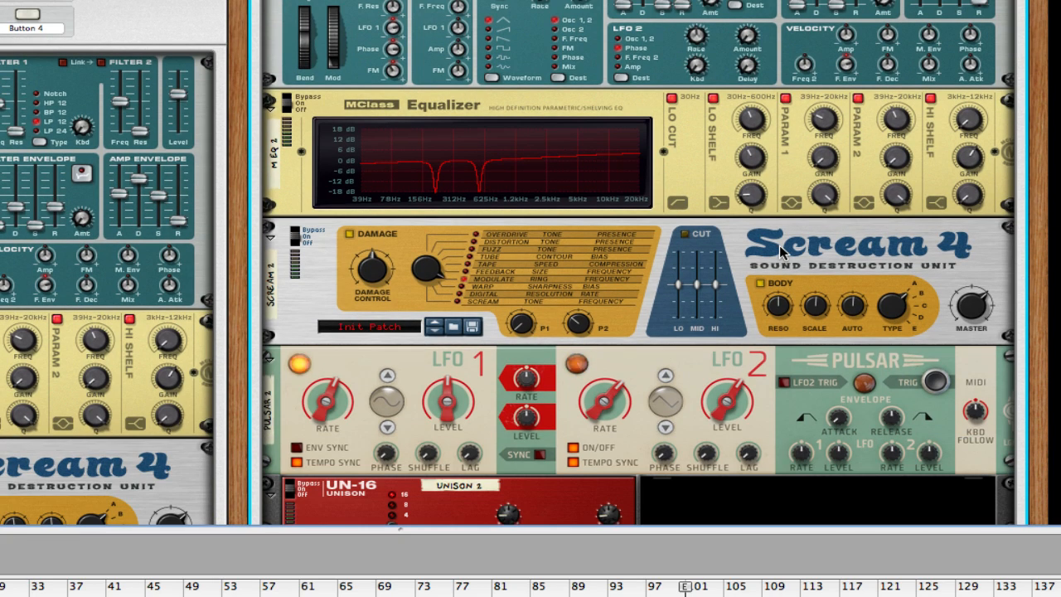
scroll(778, 249, up, 3)
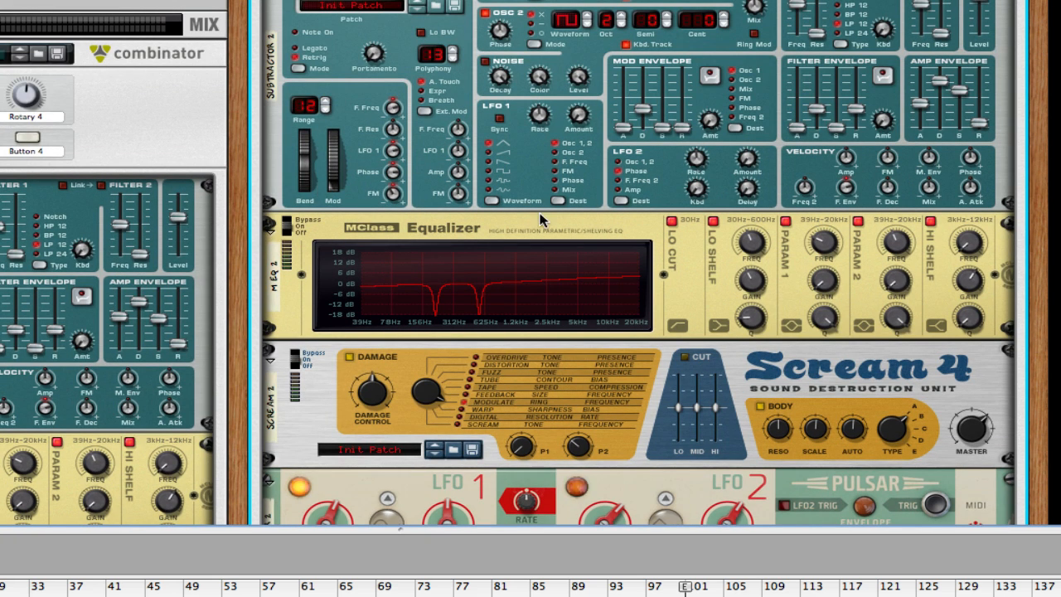
scroll(540, 220, up, 2)
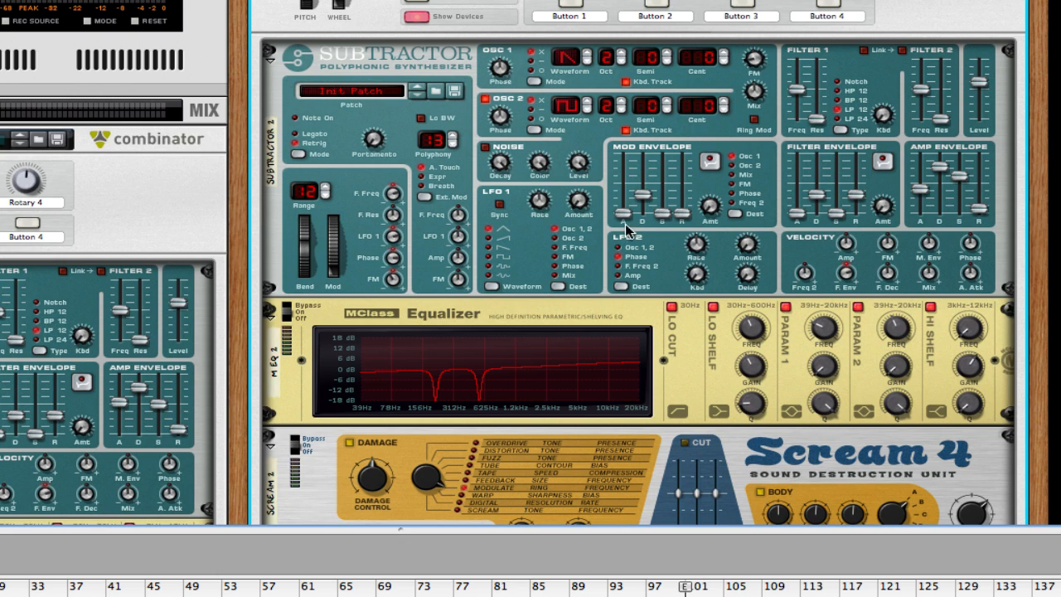